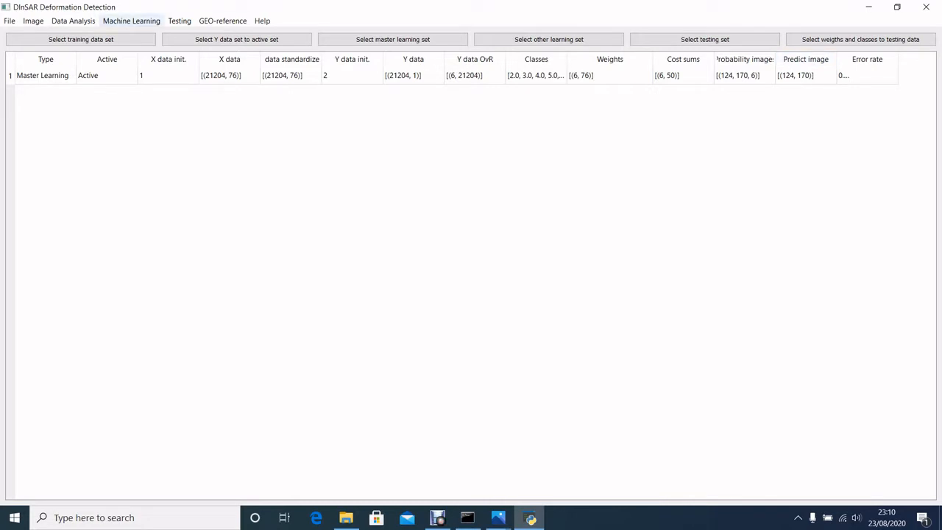
- Create a new image and open the settings for importing images
{"action": "left_click", "coordinate": [10, 21]}
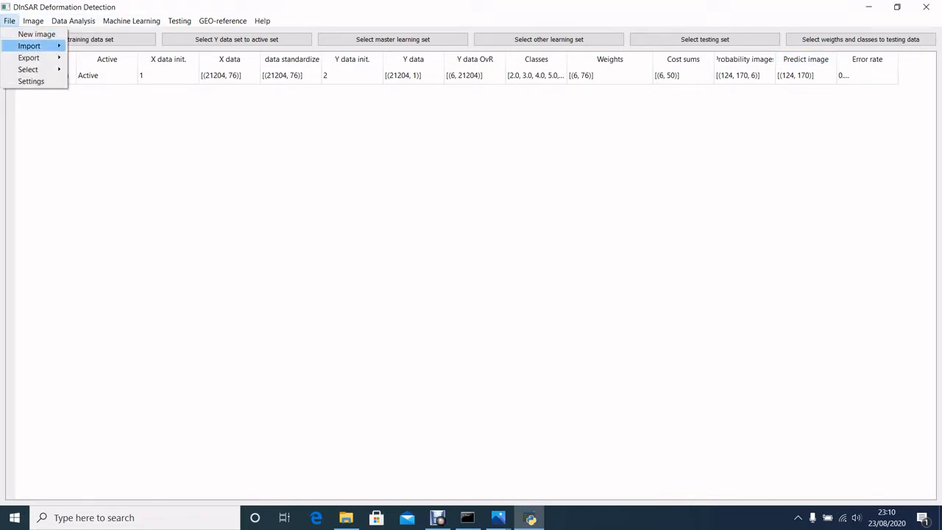
{"action": "mouse_move", "coordinate": [29, 45]}
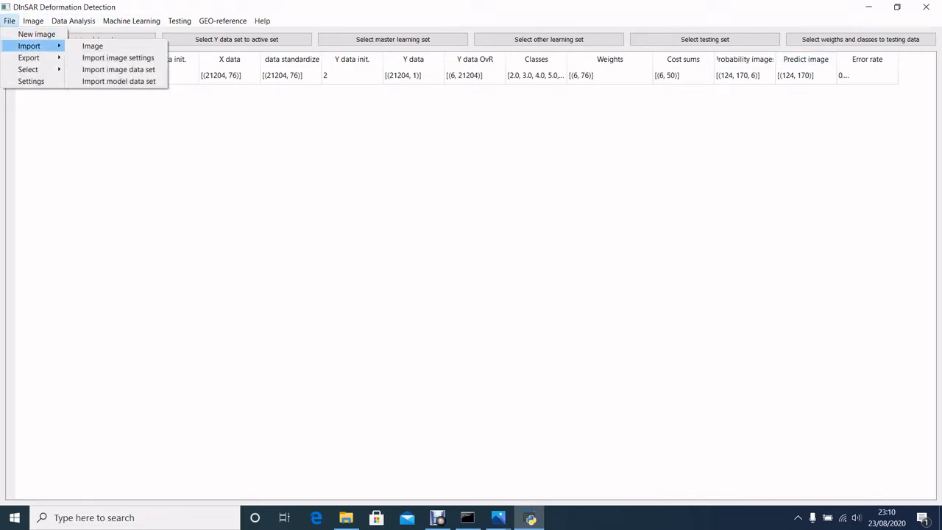
{"action": "left_click", "coordinate": [37, 34]}
{"action": "left_click", "coordinate": [10, 20]}
{"action": "mouse_move", "coordinate": [29, 45]}
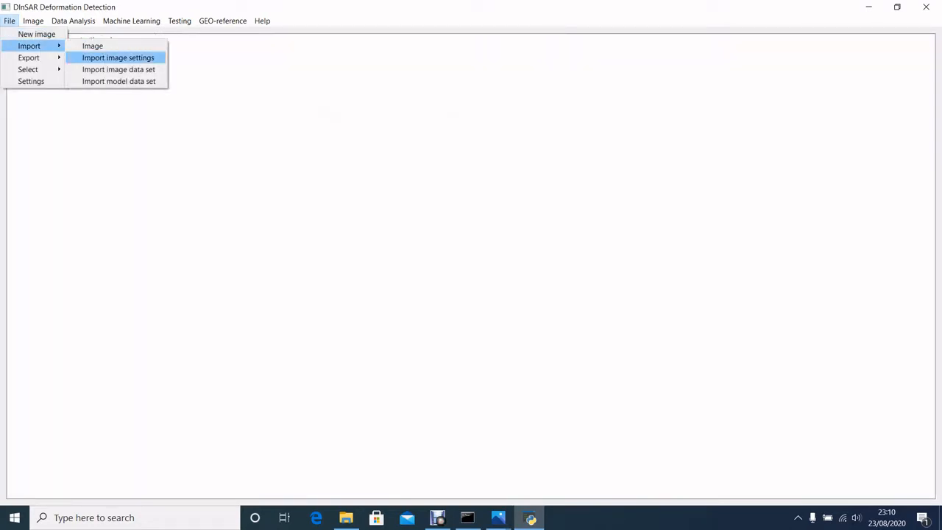
{"action": "left_click", "coordinate": [118, 57]}
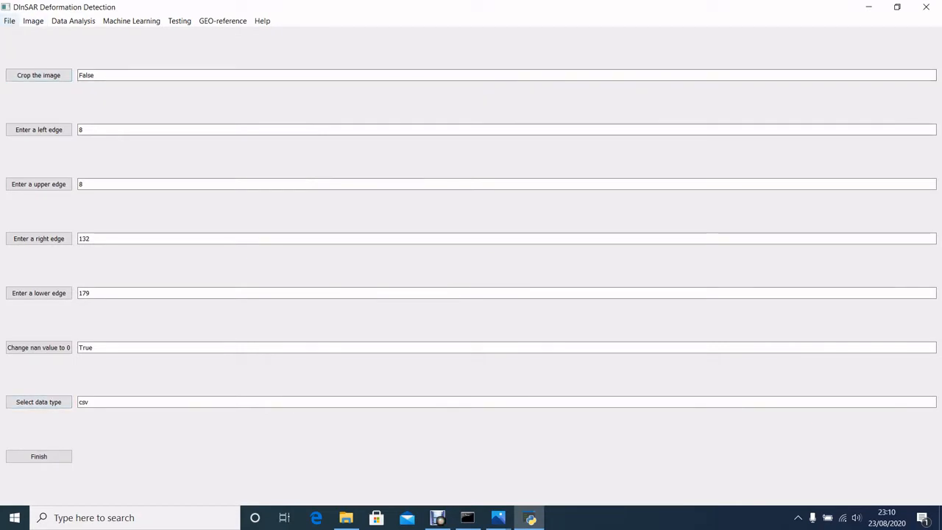
- Inspect the files in DInSAR_Deformation_Detection/DDD_rep/Data/TESTING DATA in File Explorer and return to DInSAR Deformation Detection
{"action": "left_click", "coordinate": [346, 517]}
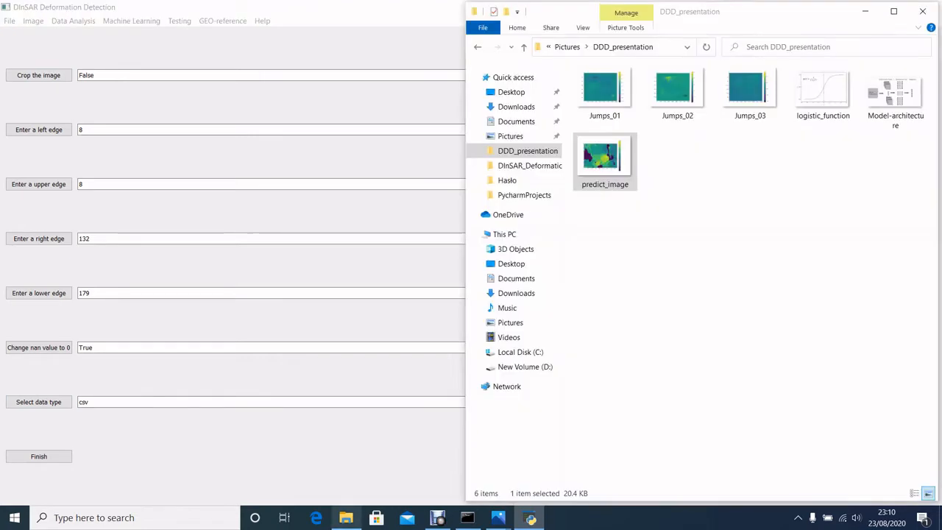
{"action": "left_click", "coordinate": [568, 47]}
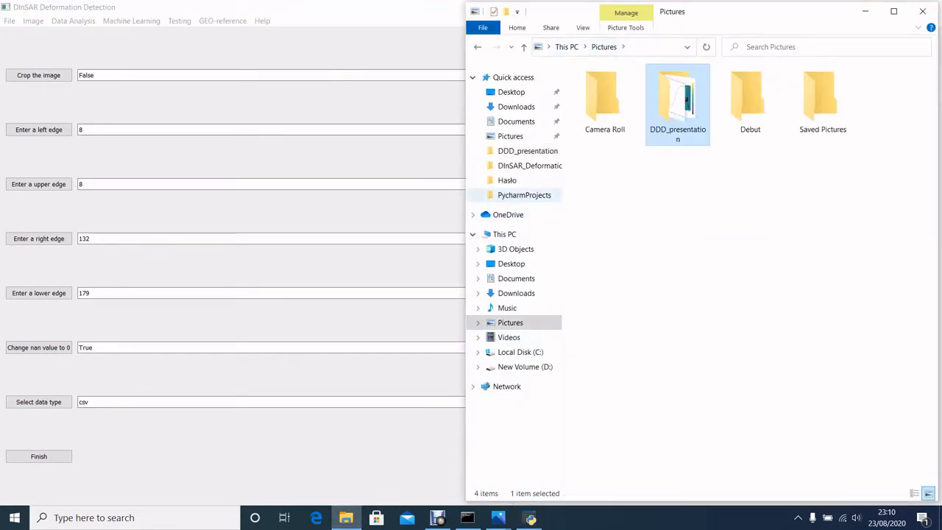
{"action": "left_click", "coordinate": [530, 166]}
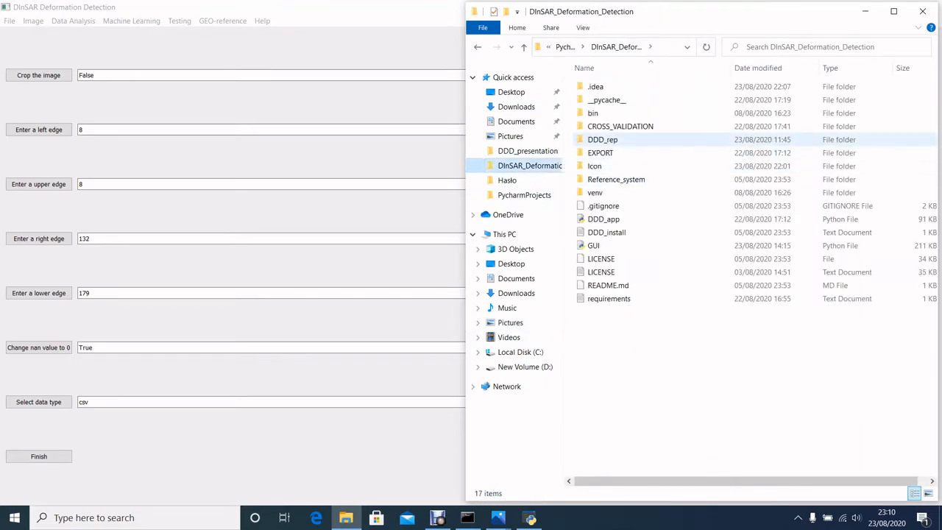
{"action": "double_click", "coordinate": [602, 139]}
{"action": "double_click", "coordinate": [596, 86]}
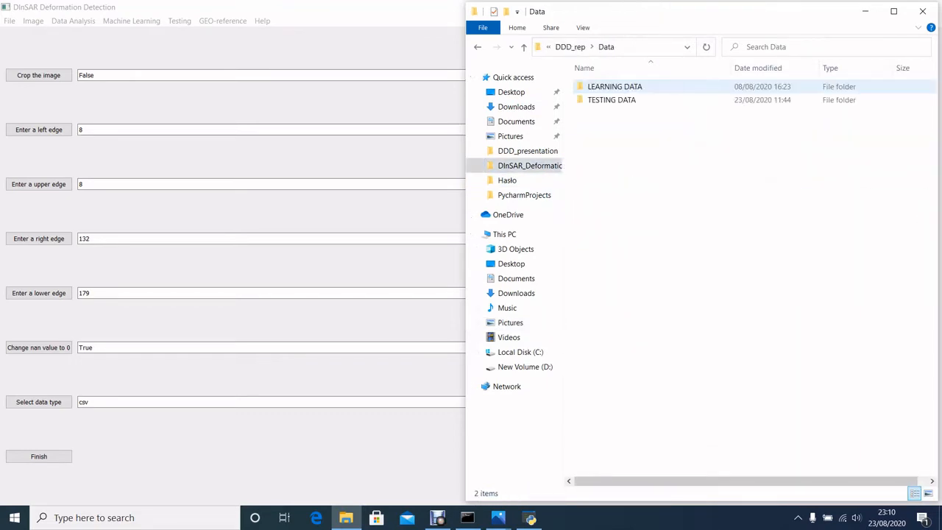
{"action": "double_click", "coordinate": [611, 99]}
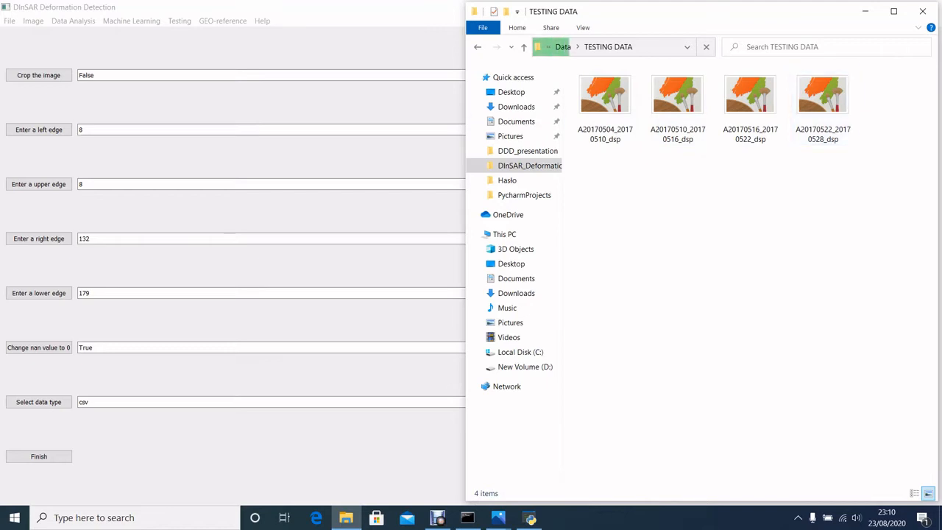
{"action": "key", "text": "alt+Tab"}
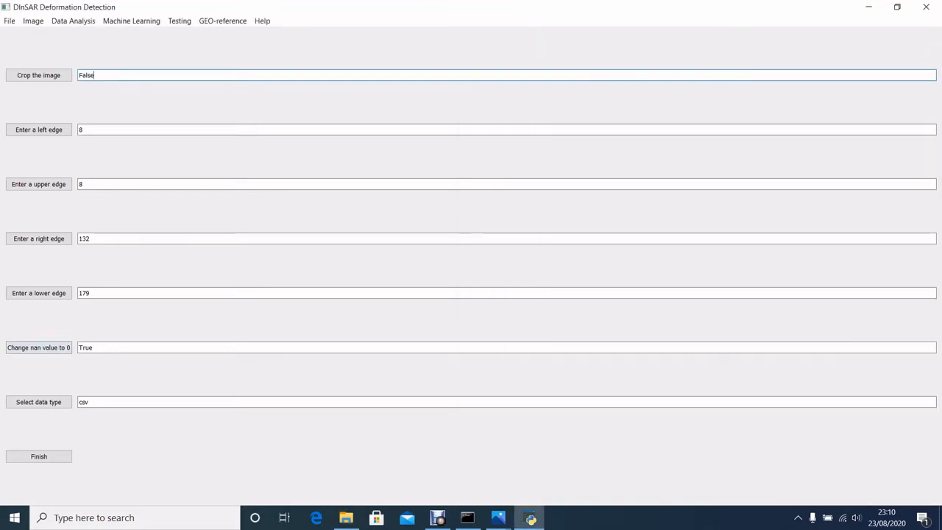
- Set the data type for imported images to GeoTIFF
{"action": "left_click", "coordinate": [38, 402]}
{"action": "left_click", "coordinate": [471, 257]}
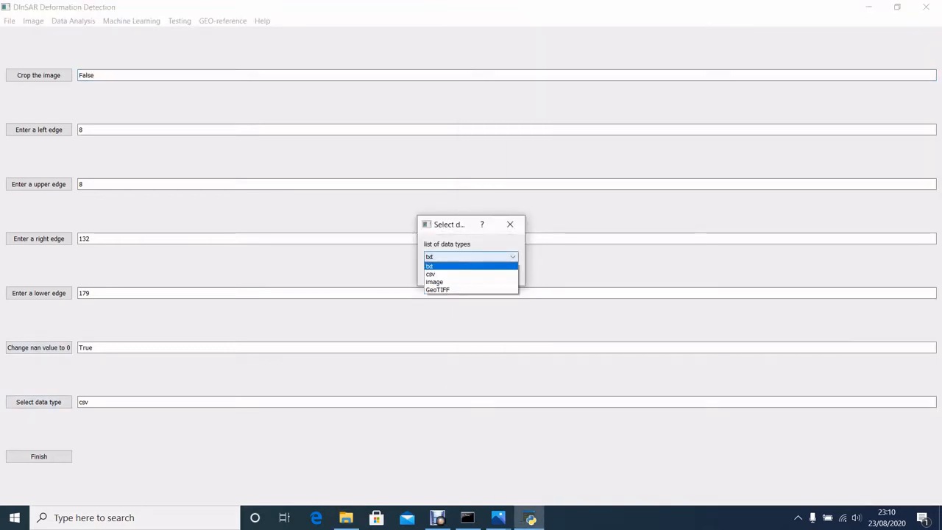
{"action": "key", "text": "Down"}
{"action": "key", "text": "Down"}
{"action": "key", "text": "Down"}
{"action": "key", "text": "Return"}
{"action": "key", "text": "Return"}
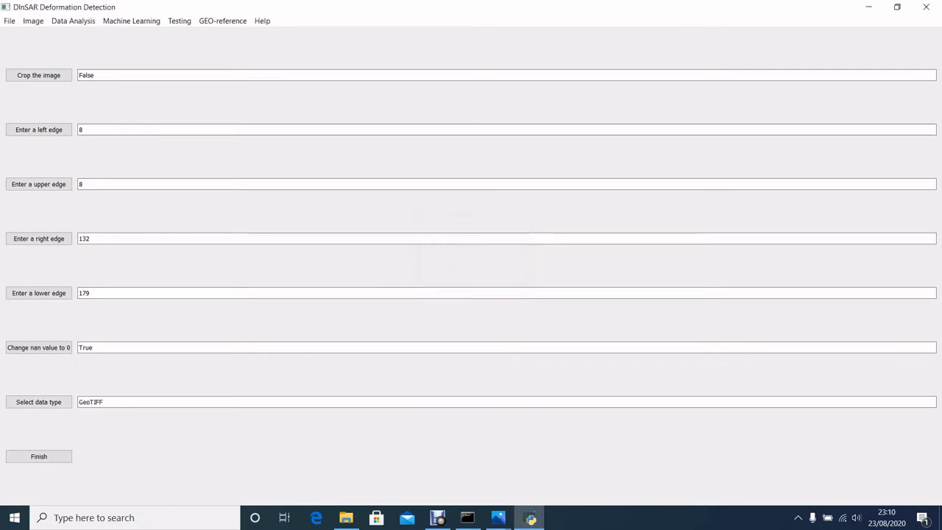
- Enable cropping of the imported image by answering Yes to the crop option
{"action": "left_click", "coordinate": [39, 75]}
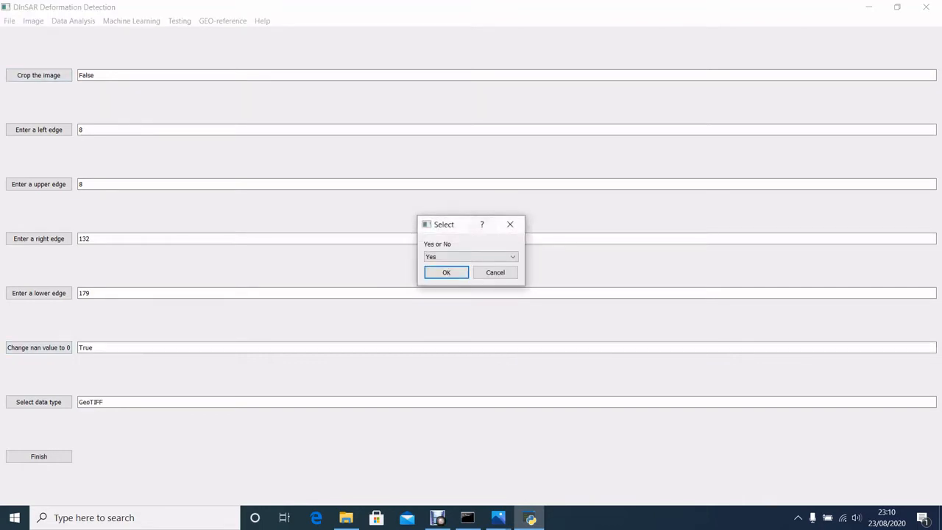
{"action": "left_click", "coordinate": [471, 257]}
{"action": "left_click", "coordinate": [449, 267]}
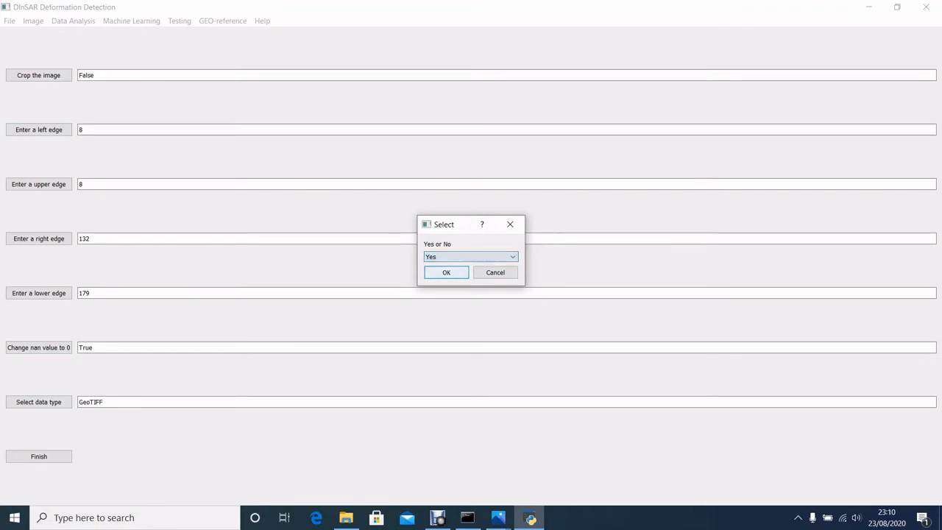
{"action": "key", "text": "Return"}
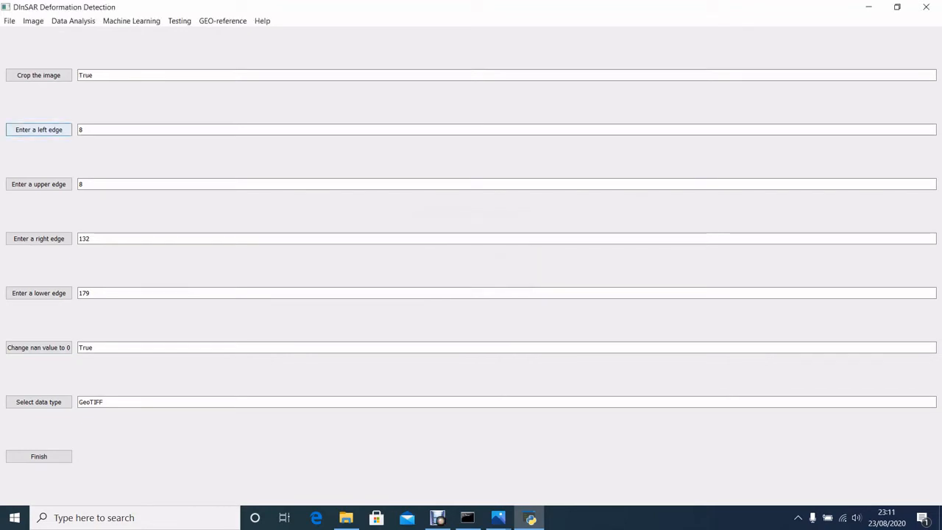
- Set both the left edge and the upper edge of the crop to 2100
{"action": "left_click", "coordinate": [38, 129]}
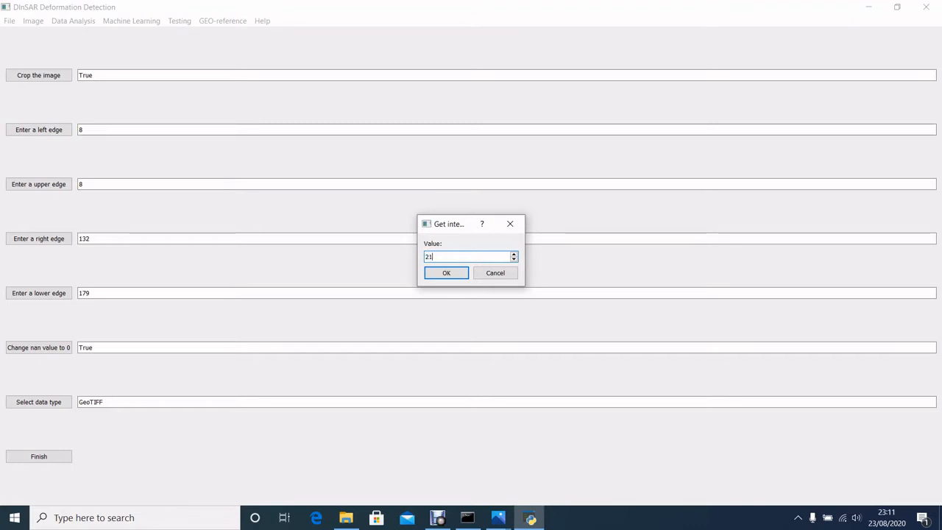
{"action": "type", "text": "0"}
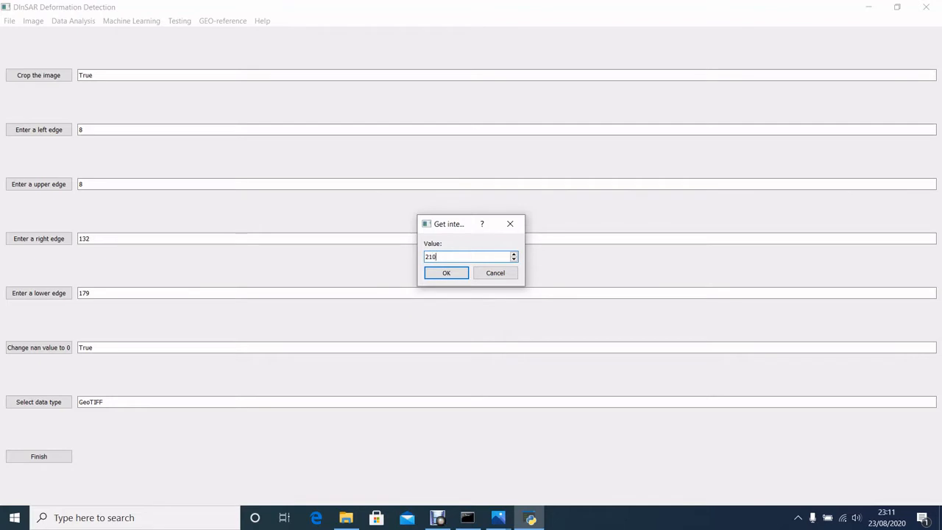
{"action": "type", "text": "0"}
{"action": "key", "text": "Return"}
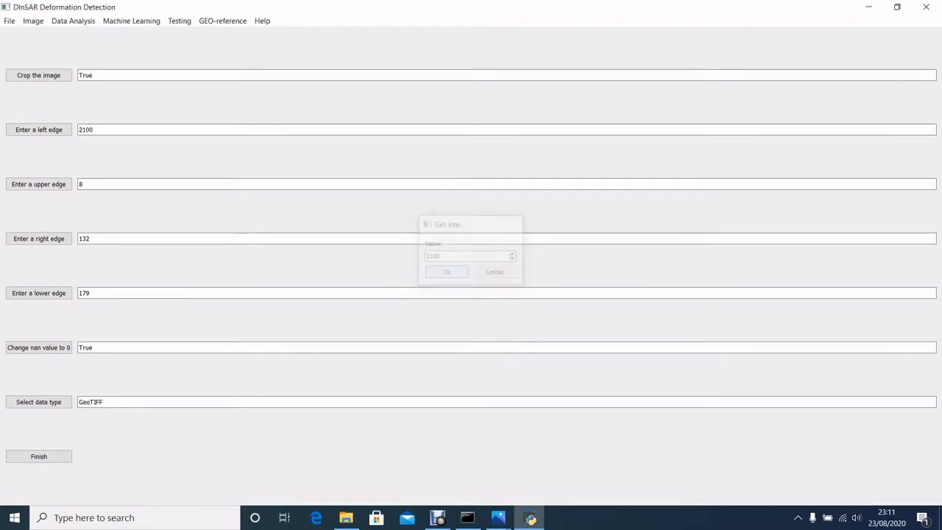
{"action": "key", "text": "space"}
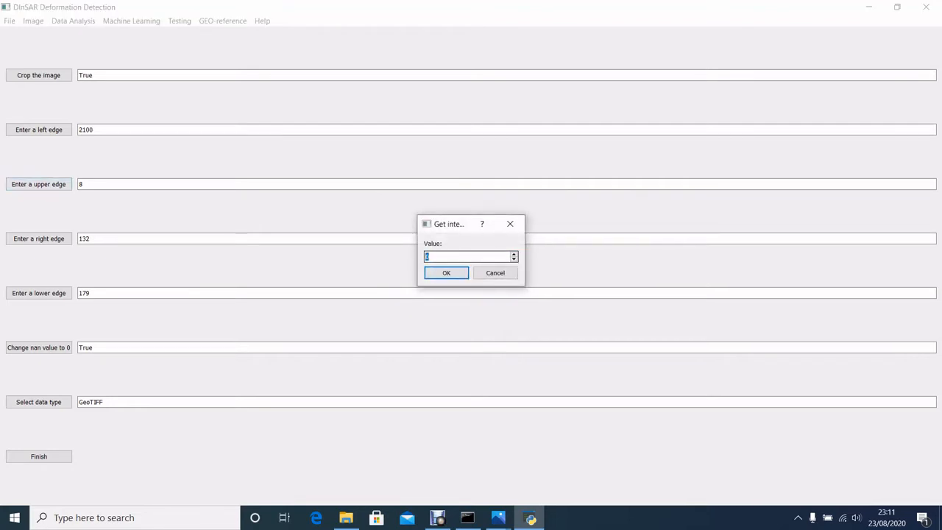
{"action": "type", "text": "2100"}
{"action": "key", "text": "Return"}
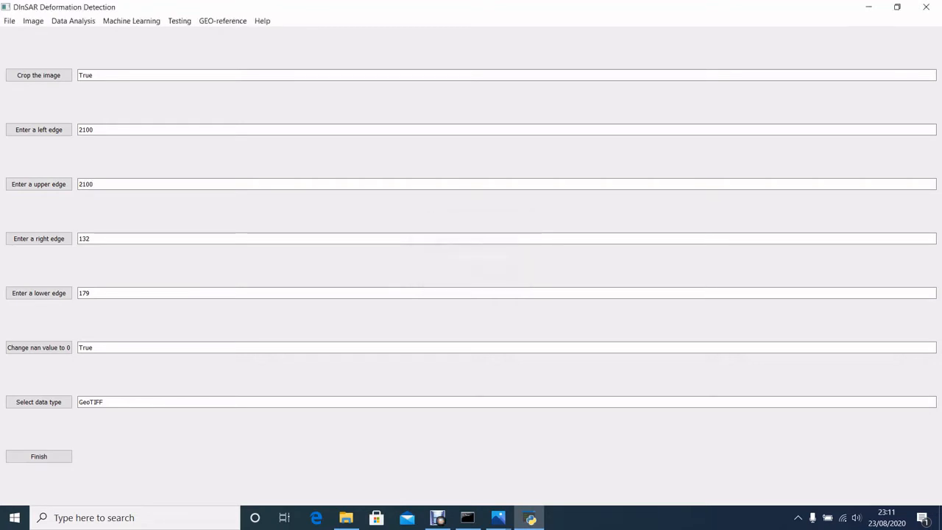
- Set both the right edge and the lower edge of the crop to 2400 and apply the import settings
{"action": "key", "text": "space"}
{"action": "type", "text": "24"}
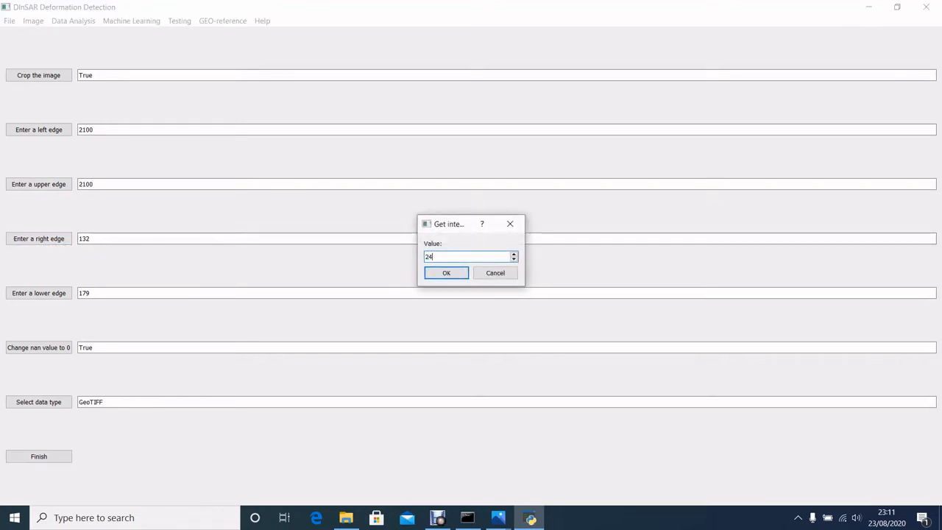
{"action": "type", "text": "00"}
{"action": "key", "text": "Return"}
{"action": "key", "text": "space"}
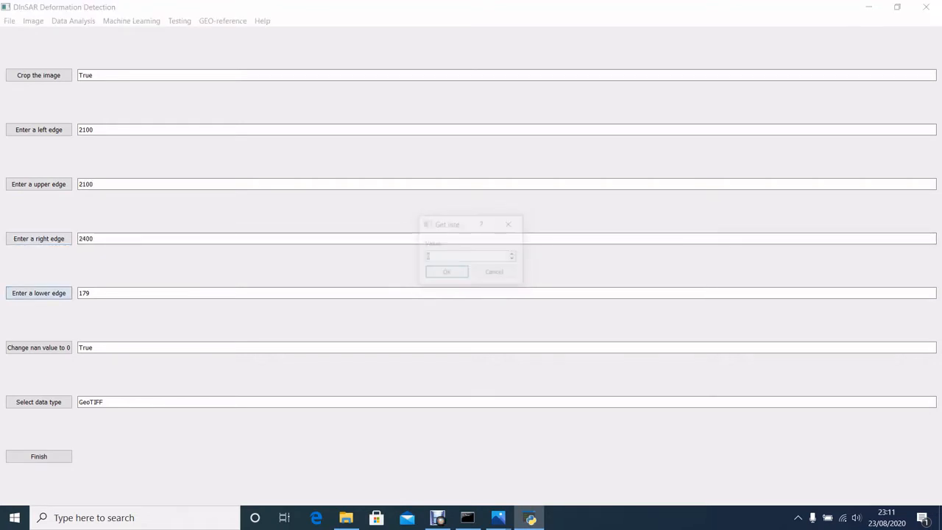
{"action": "type", "text": "2400"}
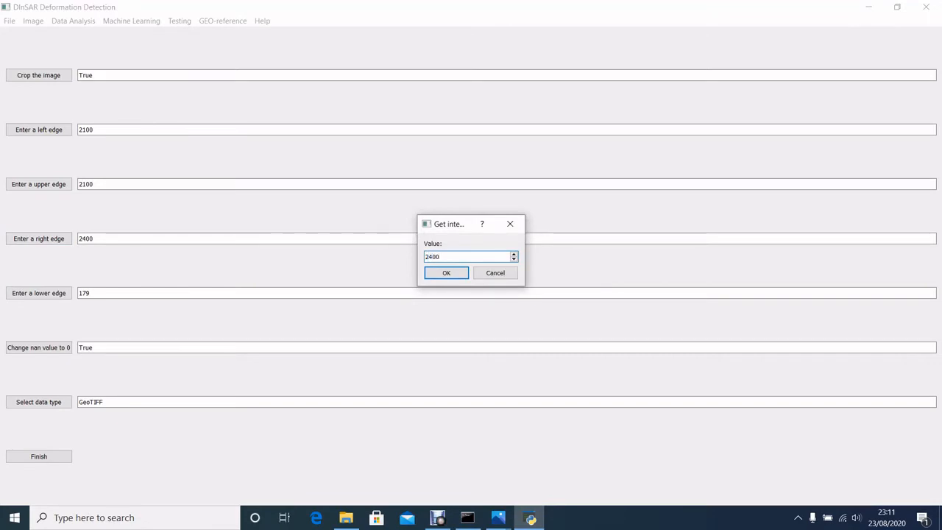
{"action": "key", "text": "Return"}
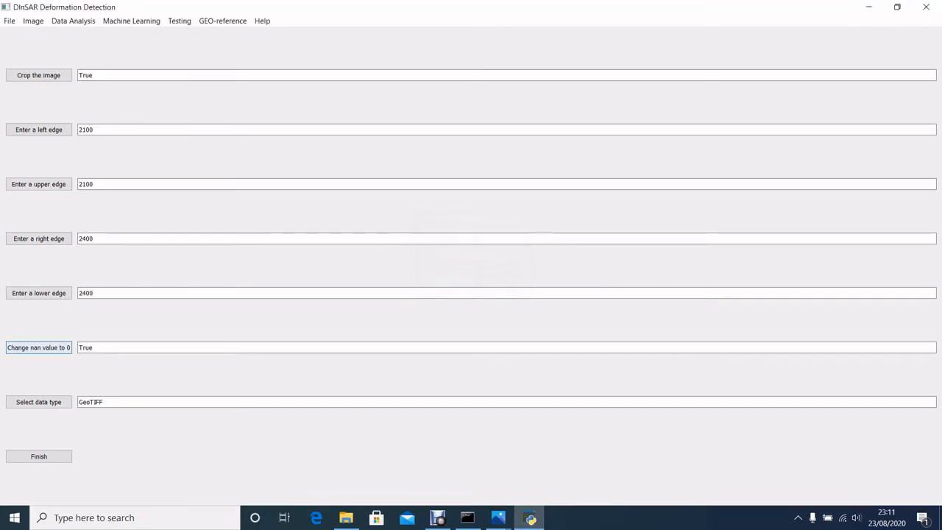
{"action": "left_click", "coordinate": [9, 20]}
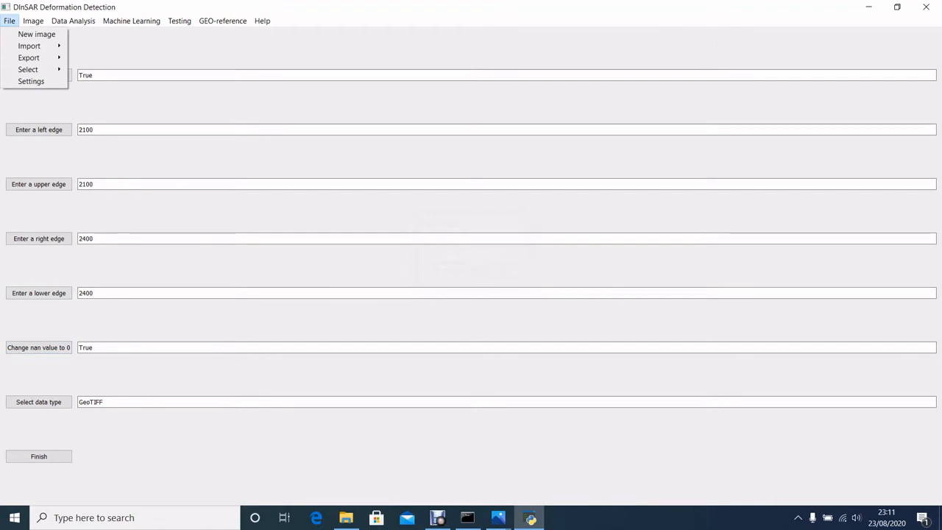
{"action": "left_click", "coordinate": [39, 456]}
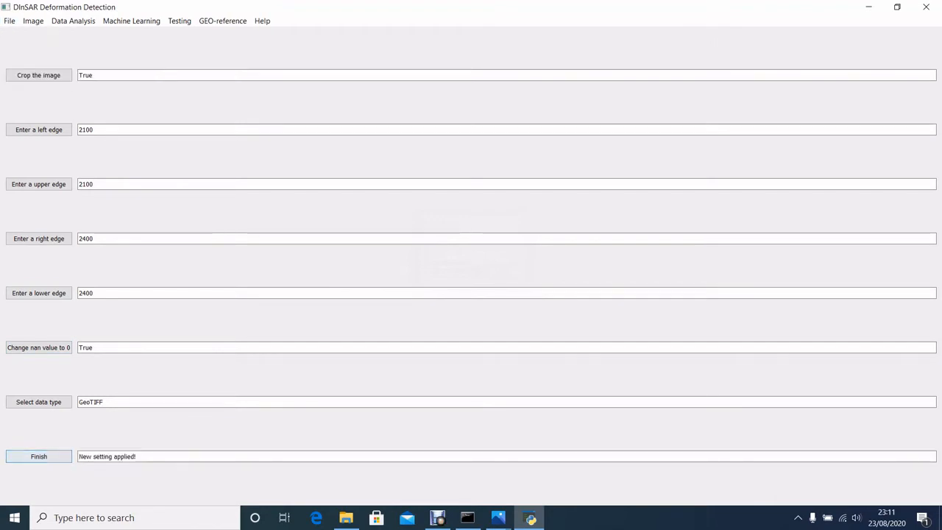
- Start importing an image and browse to the DInSAR_Deformation_Detection folder inside PycharmProjects
{"action": "left_click", "coordinate": [9, 21]}
{"action": "mouse_move", "coordinate": [30, 44]}
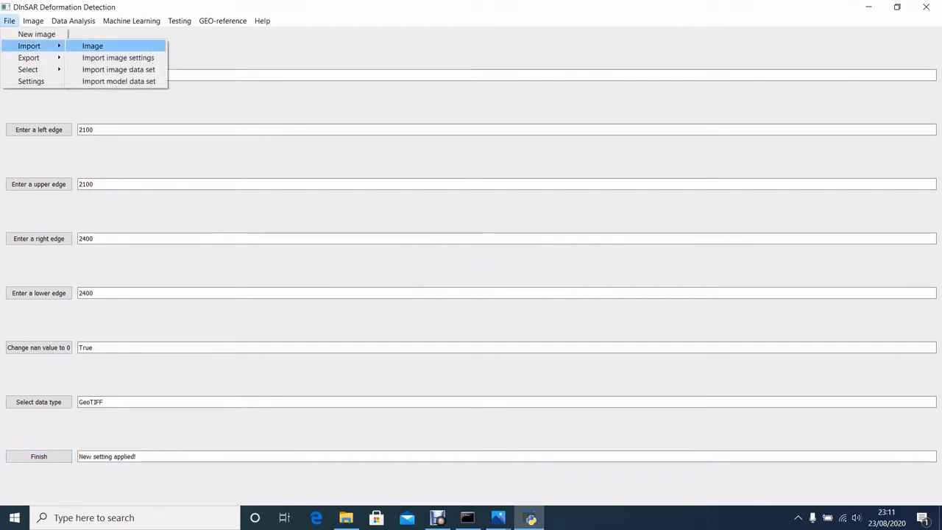
{"action": "left_click", "coordinate": [90, 44]}
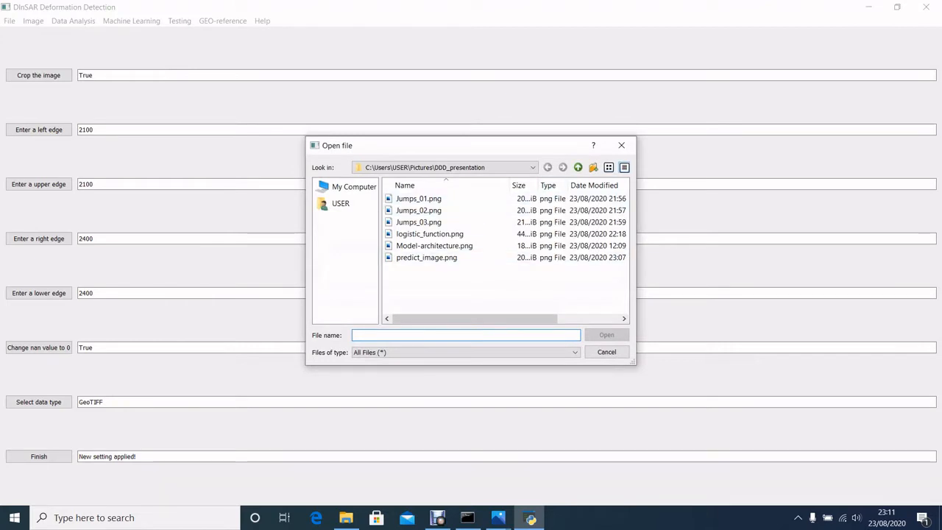
{"action": "left_click", "coordinate": [578, 167]}
{"action": "left_click", "coordinate": [578, 167]}
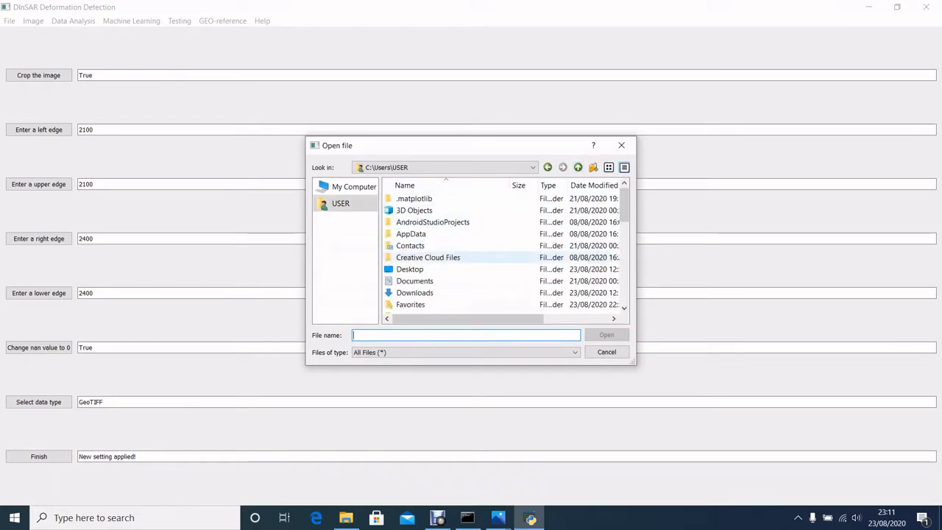
{"action": "scroll", "coordinate": [441, 250], "scroll_direction": "down", "scroll_amount": 4}
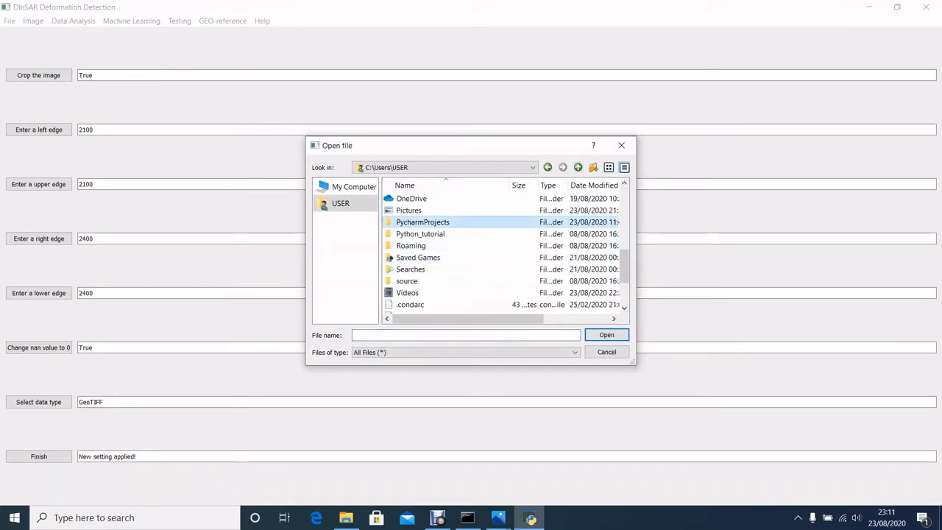
{"action": "double_click", "coordinate": [435, 222]}
{"action": "double_click", "coordinate": [442, 210]}
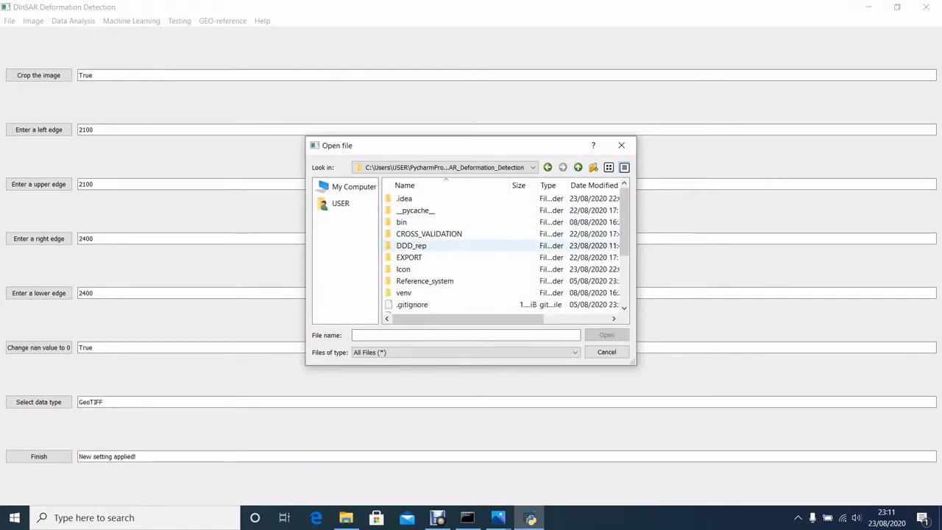
- Import A20170522_20170528_dsp.tif from the DDD_rep/Data/TESTING DATA folder
{"action": "double_click", "coordinate": [413, 246]}
{"action": "double_click", "coordinate": [409, 199]}
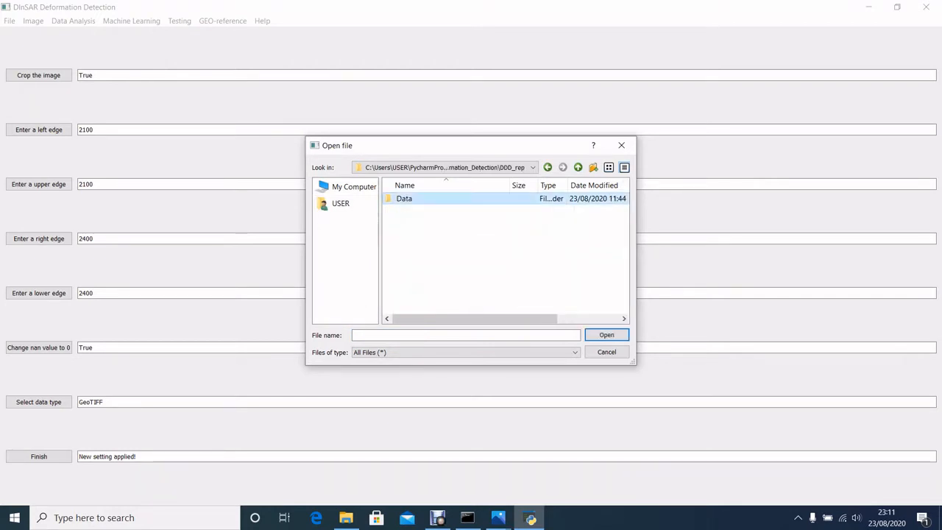
{"action": "double_click", "coordinate": [420, 209]}
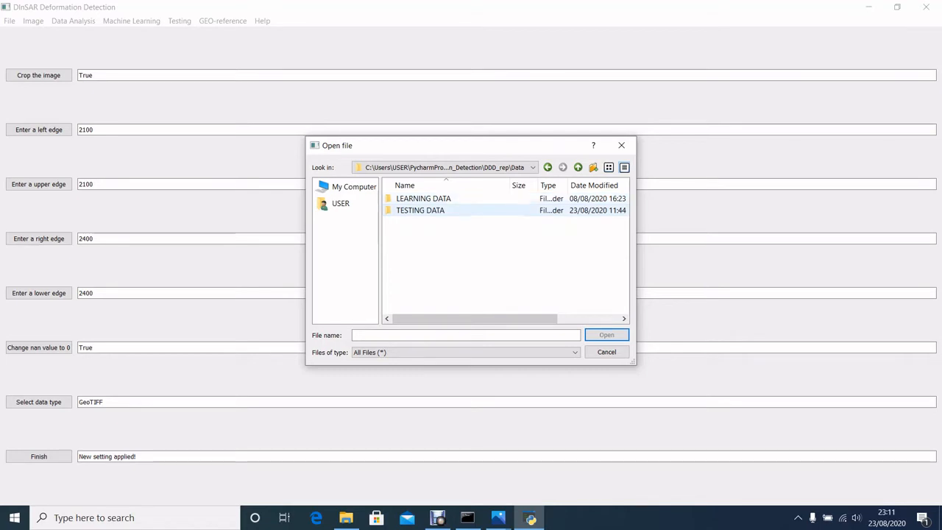
{"action": "left_click", "coordinate": [435, 211]}
{"action": "left_click", "coordinate": [442, 234]}
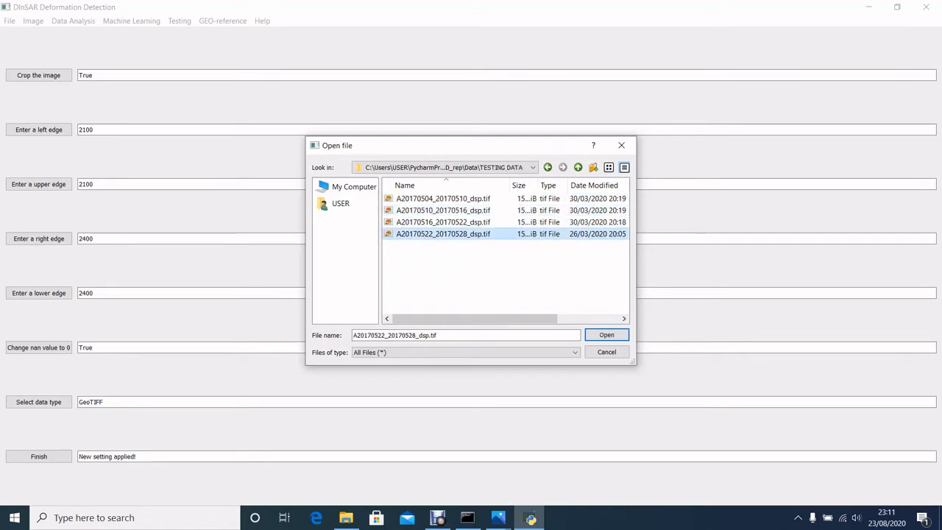
{"action": "left_click", "coordinate": [607, 335]}
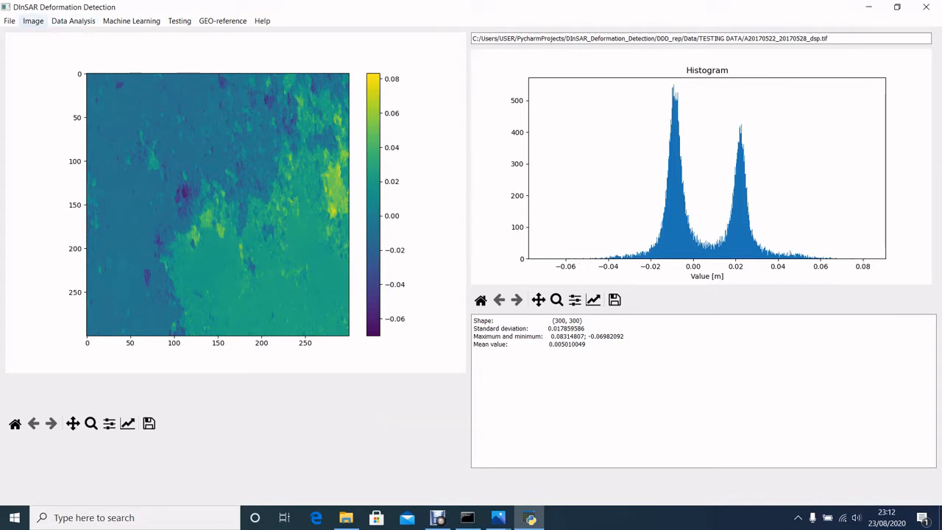
- Run mask stacking on the imported image and run the parametrization of the X learning data
{"action": "left_click", "coordinate": [33, 21]}
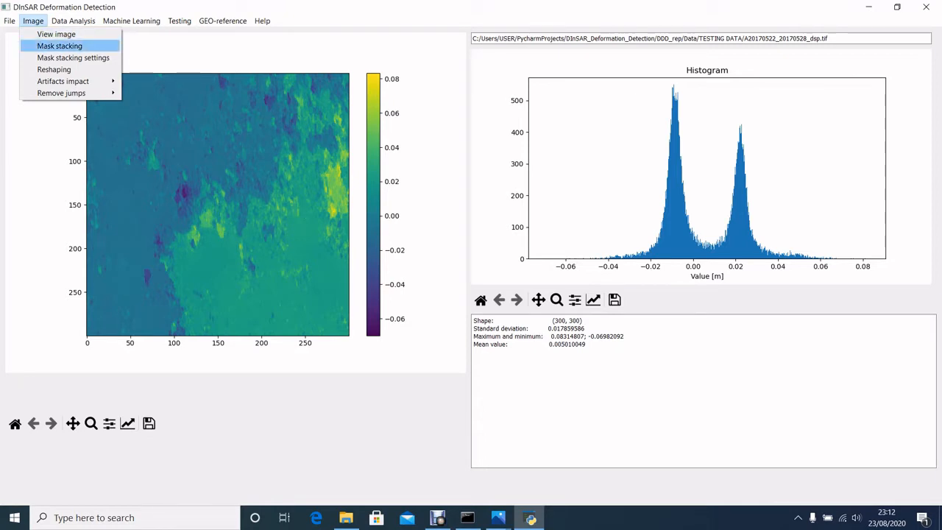
{"action": "left_click", "coordinate": [60, 45]}
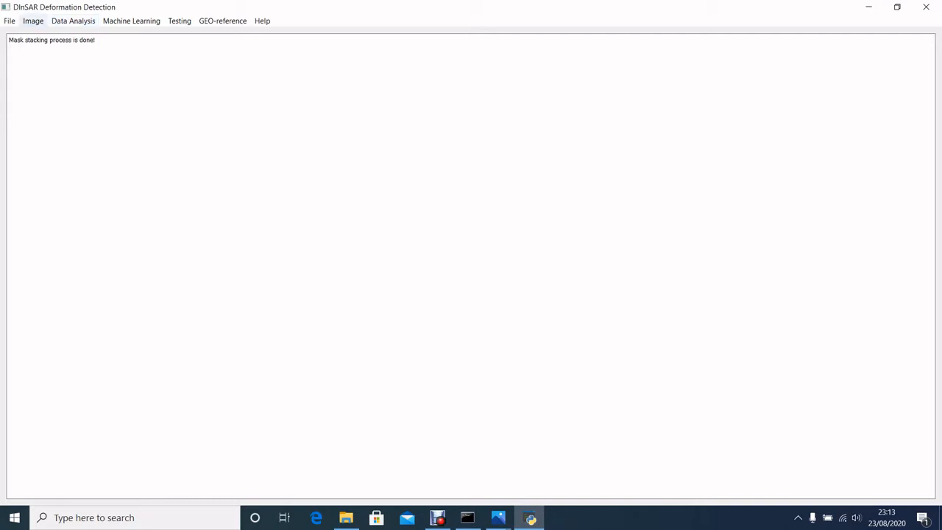
{"action": "left_click", "coordinate": [73, 21]}
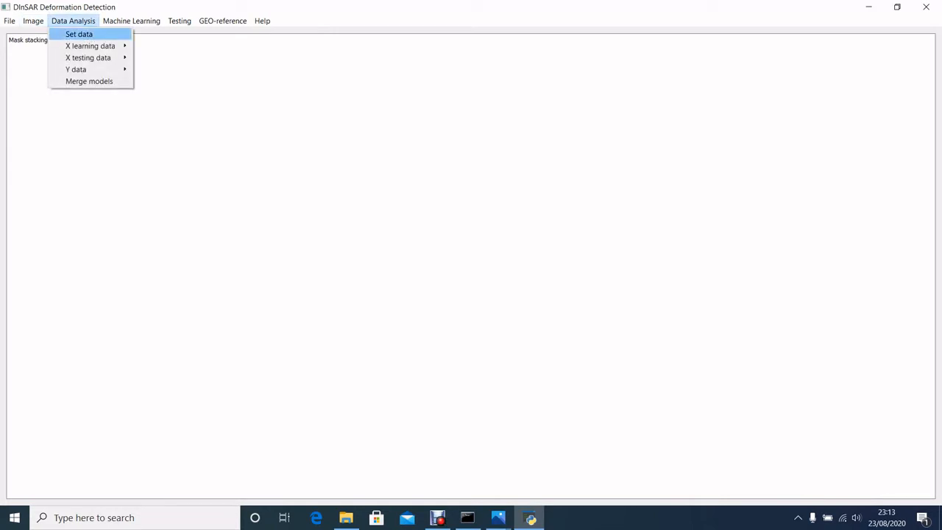
{"action": "key", "text": "Down"}
{"action": "key", "text": "Right"}
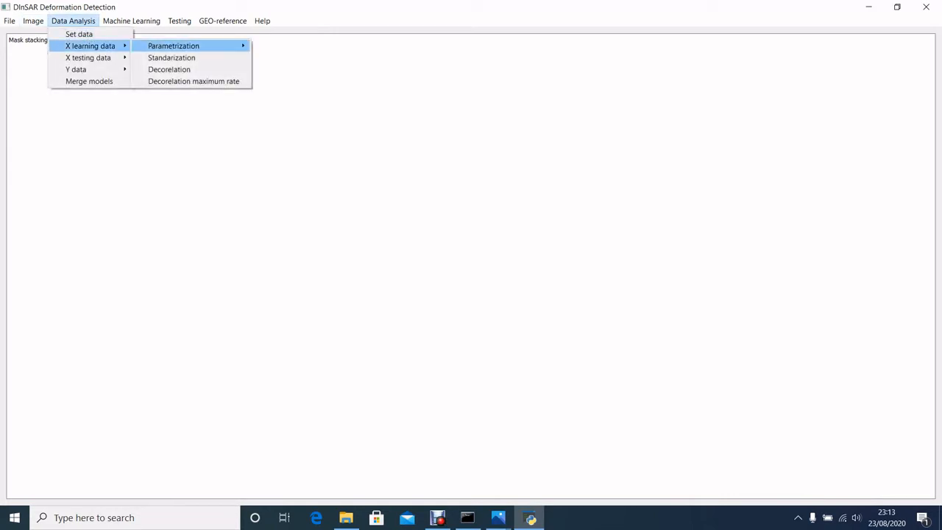
{"action": "key", "text": "Right"}
{"action": "key", "text": "Return"}
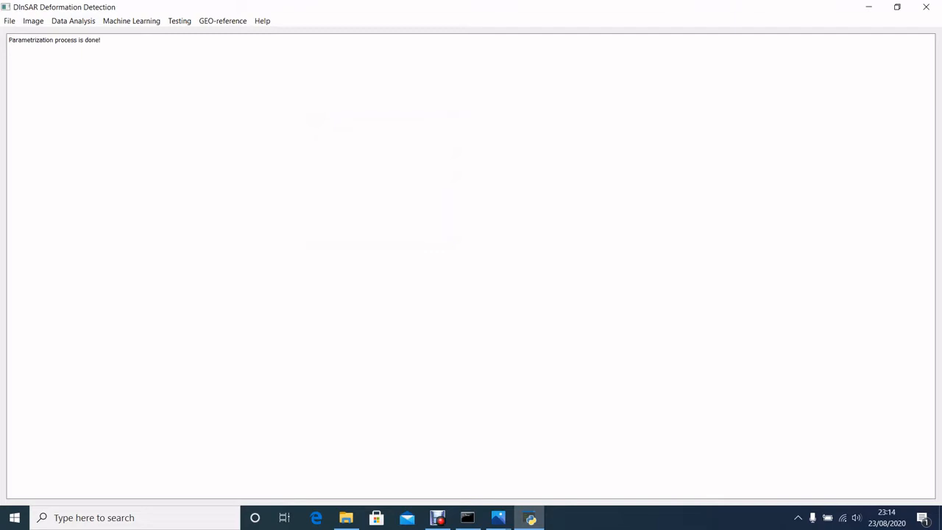
- Show the data set table and select data set 2 as the testing set
{"action": "left_click", "coordinate": [73, 21]}
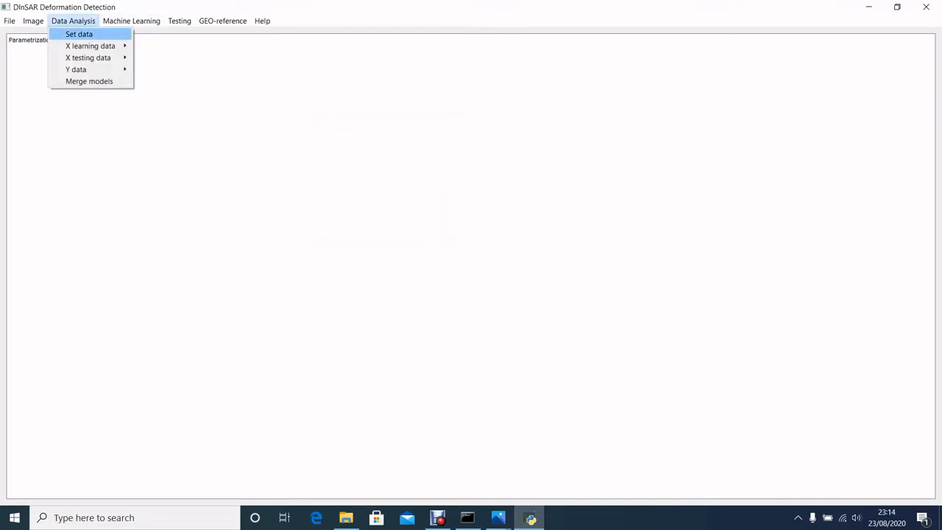
{"action": "key", "text": "Return"}
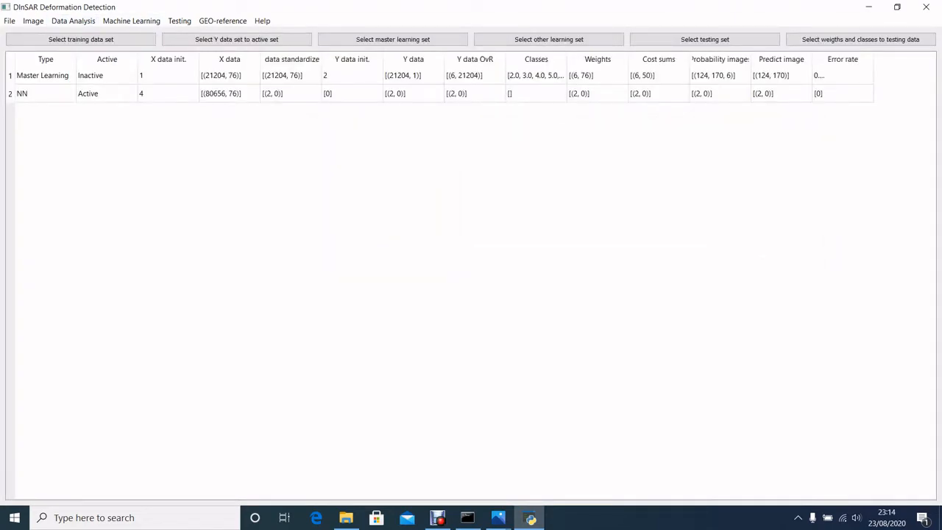
{"action": "left_click", "coordinate": [704, 39]}
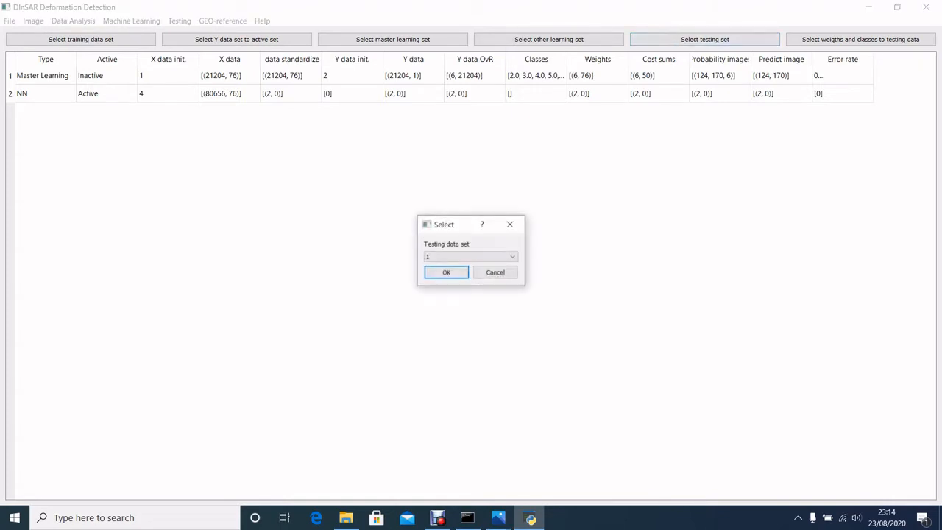
{"action": "left_click", "coordinate": [471, 257]}
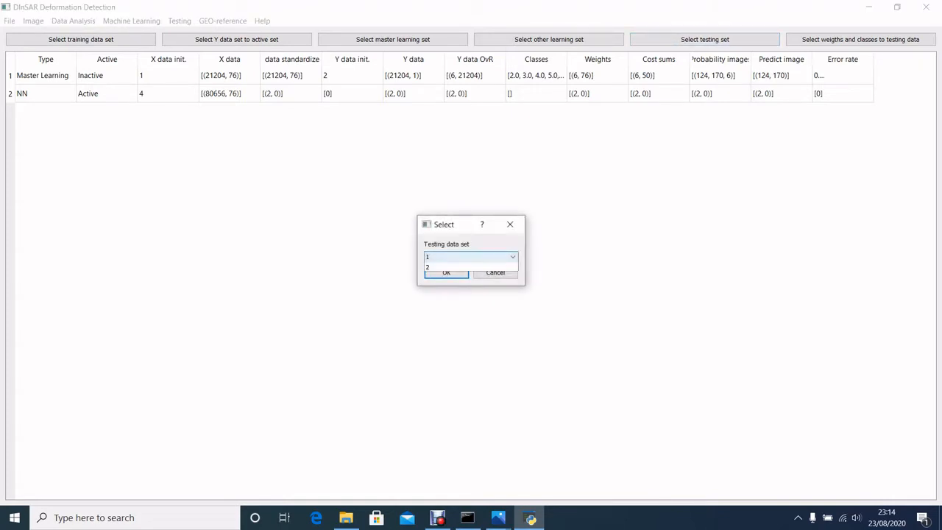
{"action": "left_click", "coordinate": [447, 274]}
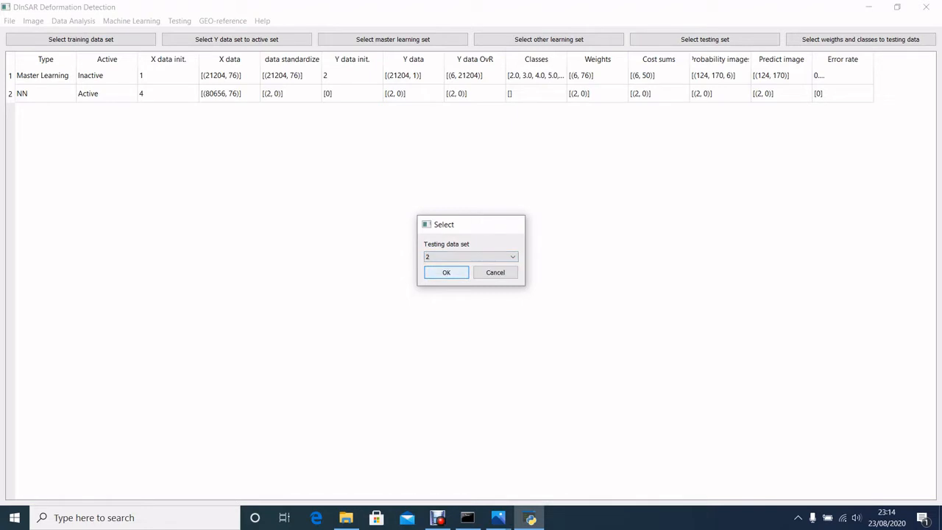
{"action": "left_click", "coordinate": [446, 272]}
- Assign the weights and classes of training data set 1 to current model data set 2 and refresh the data set table
{"action": "left_click", "coordinate": [471, 256]}
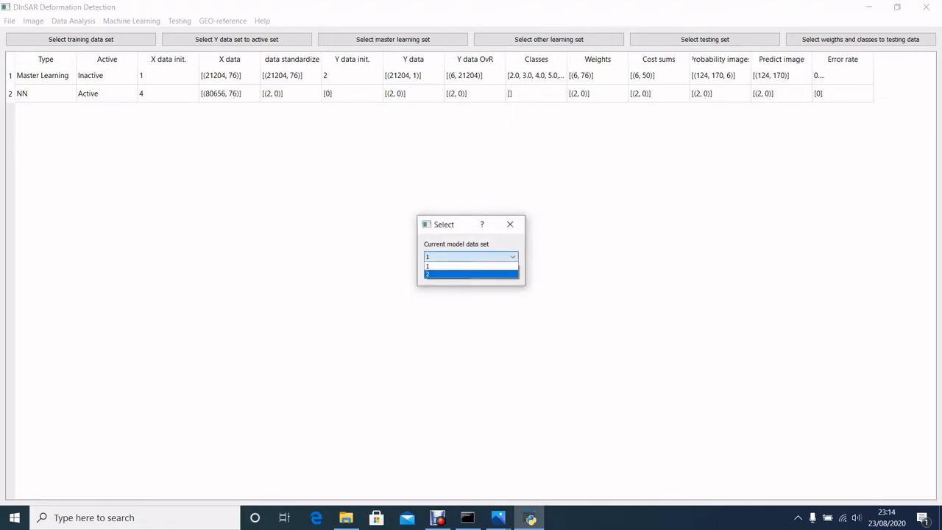
{"action": "left_click", "coordinate": [448, 273]}
{"action": "left_click", "coordinate": [447, 272]}
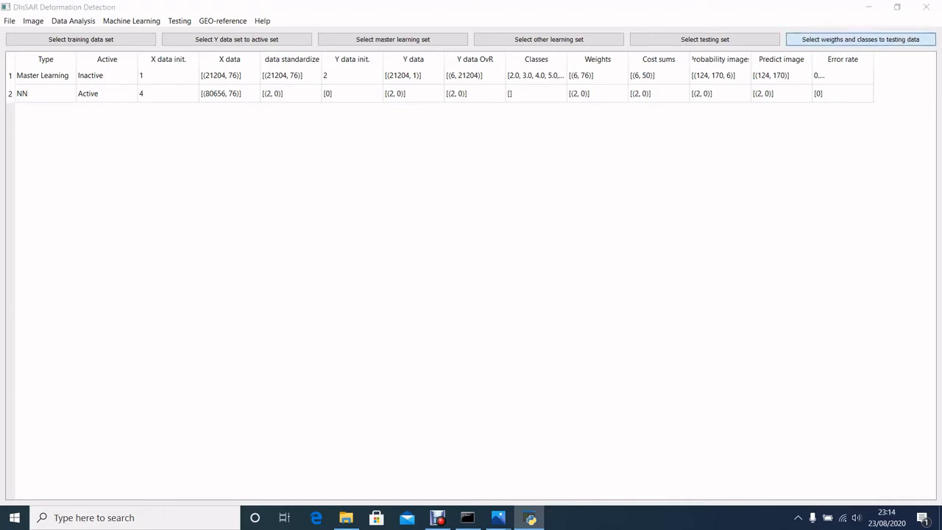
{"action": "left_click", "coordinate": [861, 39]}
{"action": "left_click", "coordinate": [471, 257]}
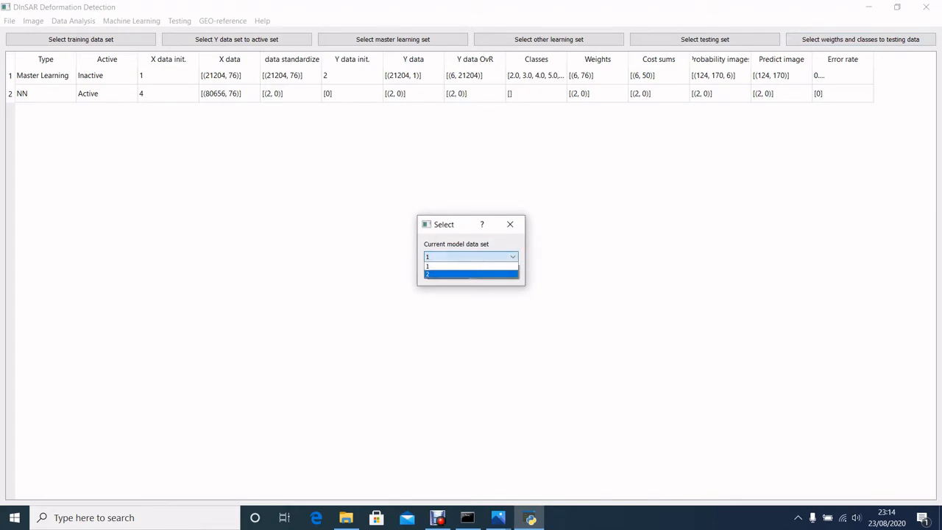
{"action": "left_click", "coordinate": [457, 274]}
{"action": "left_click", "coordinate": [447, 273]}
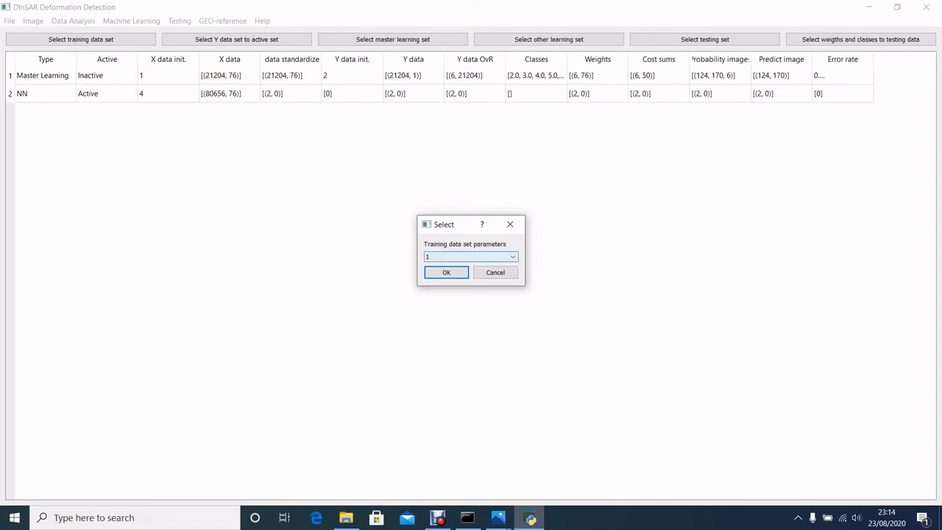
{"action": "key", "text": "Return"}
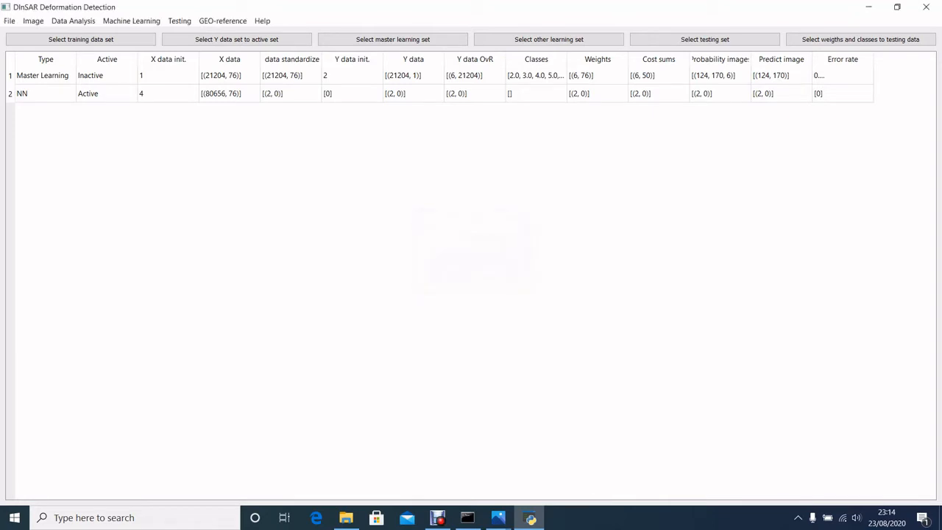
{"action": "left_click", "coordinate": [131, 20]}
{"action": "left_click", "coordinate": [81, 34]}
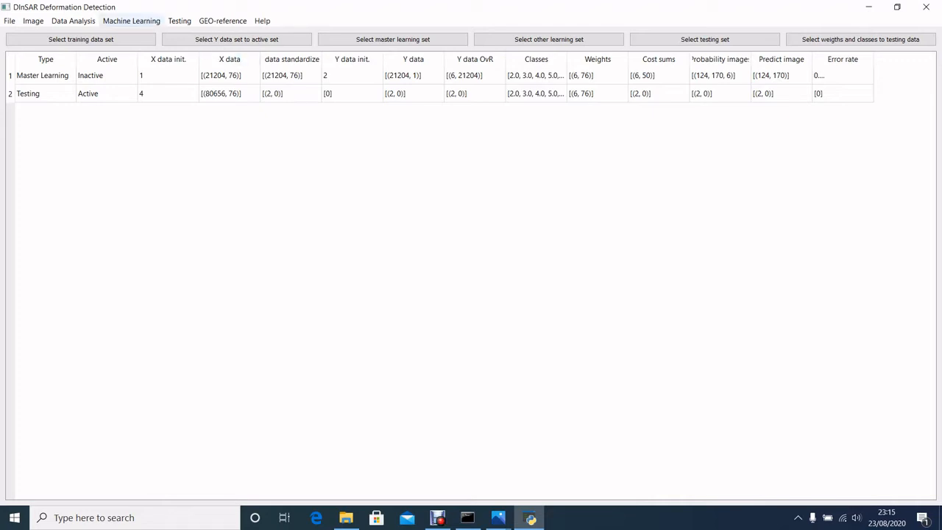
- Try to create the probabilistic images for the testing set and read the resulting message
{"action": "left_click", "coordinate": [131, 21]}
{"action": "mouse_move", "coordinate": [150, 46]}
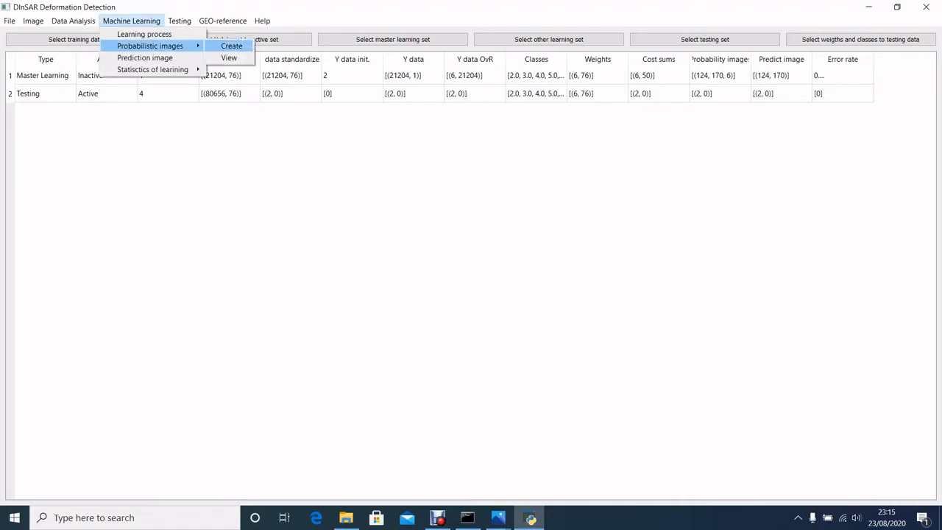
{"action": "left_click", "coordinate": [231, 46]}
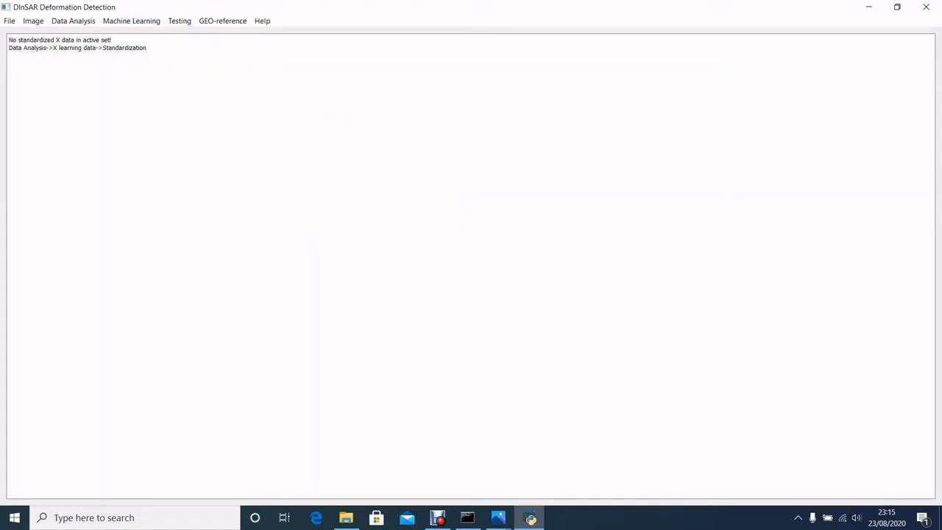
{"action": "left_click_drag", "start_coordinate": [147, 47], "coordinate": [100, 47]}
{"action": "left_click", "coordinate": [147, 48]}
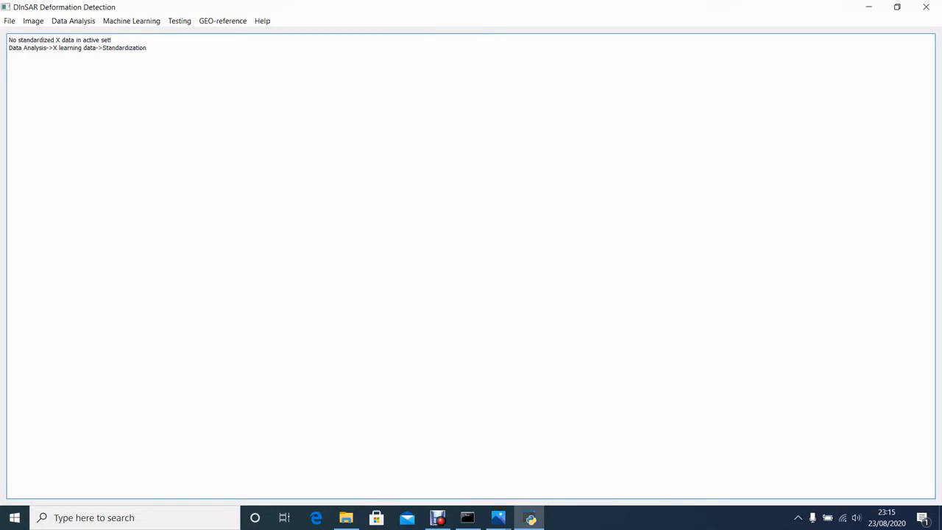
{"action": "left_click_drag", "start_coordinate": [147, 48], "coordinate": [98, 48]}
{"action": "left_click", "coordinate": [149, 48]}
- Standardize the X testing data of the active testing set
{"action": "left_click", "coordinate": [73, 20]}
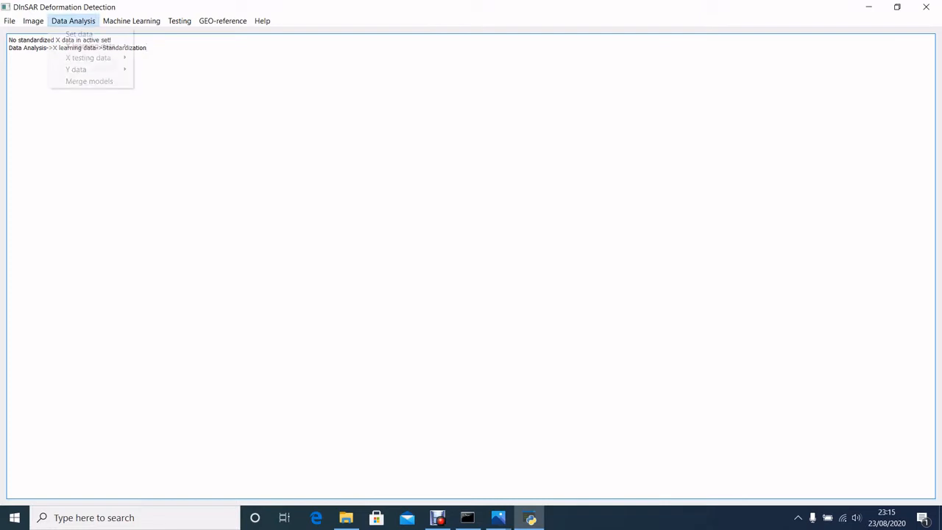
{"action": "mouse_move", "coordinate": [88, 57]}
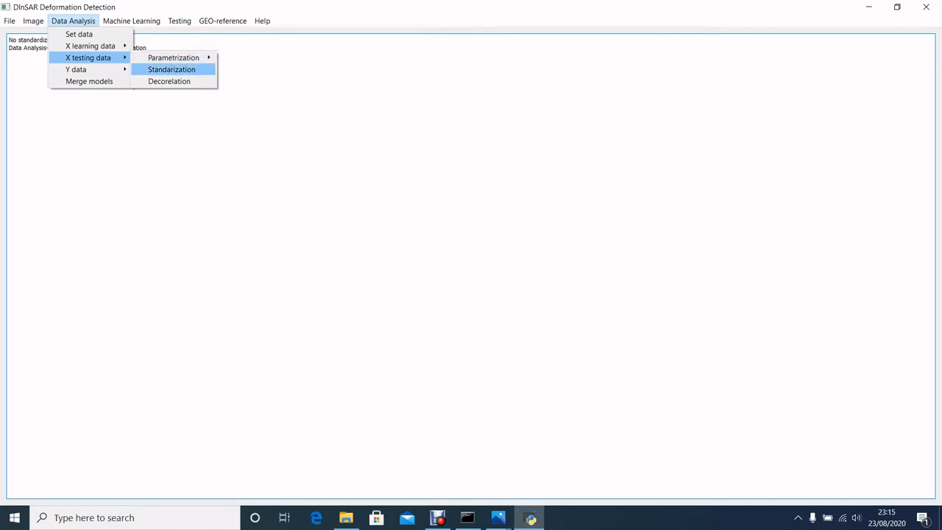
{"action": "left_click", "coordinate": [171, 70]}
- Show the data set table and widen the X data standardized column to check the testing set's entry
{"action": "left_click", "coordinate": [73, 20]}
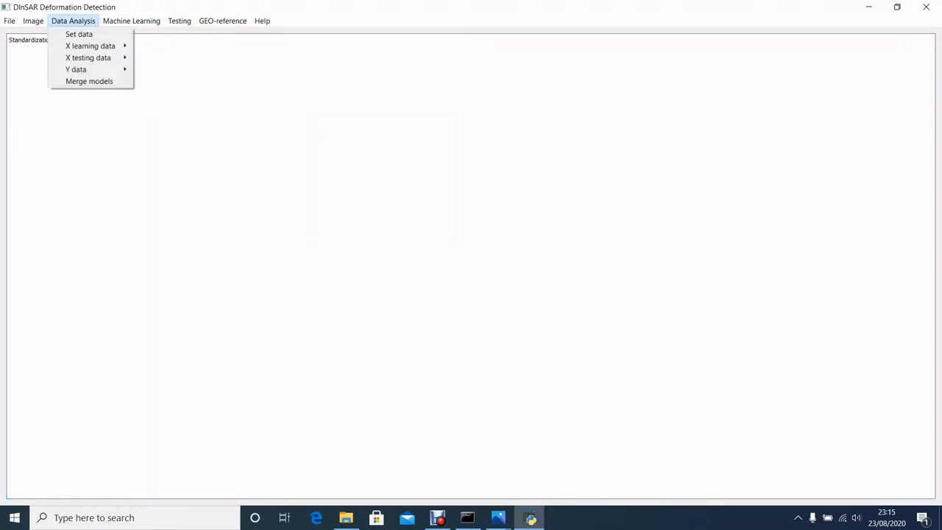
{"action": "left_click", "coordinate": [78, 34]}
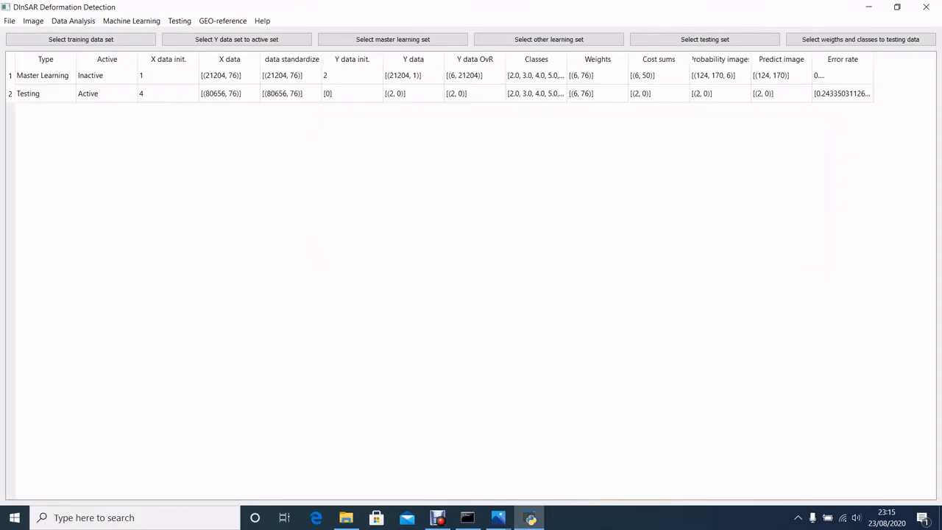
{"action": "left_click", "coordinate": [290, 93]}
{"action": "left_click", "coordinate": [302, 133]}
{"action": "left_click_drag", "start_coordinate": [322, 59], "coordinate": [413, 60]}
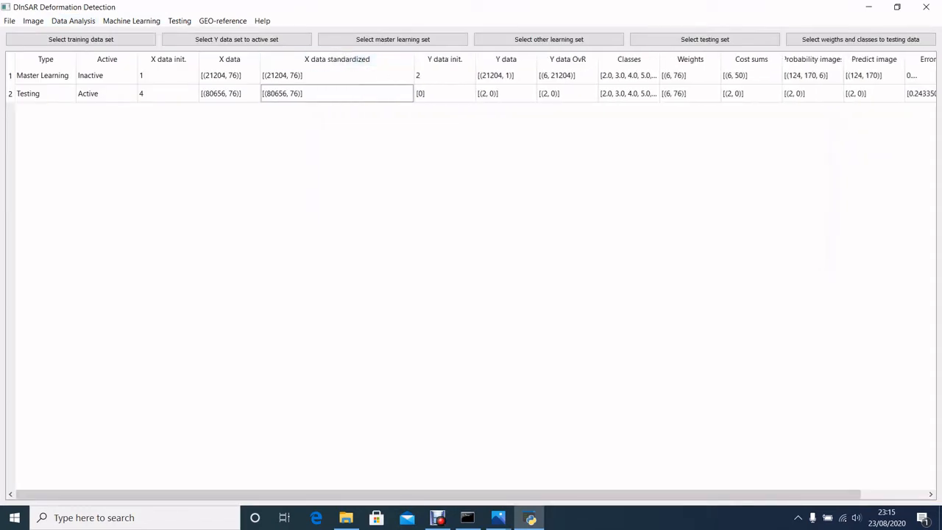
- Create the probabilistic images for the testing set and view them for all classes
{"action": "left_click", "coordinate": [131, 21]}
{"action": "mouse_move", "coordinate": [154, 46]}
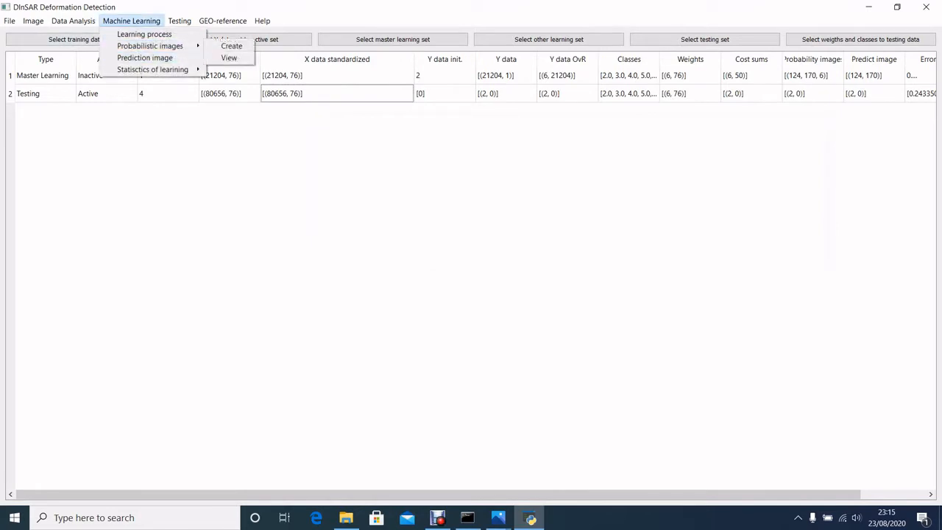
{"action": "left_click", "coordinate": [231, 45]}
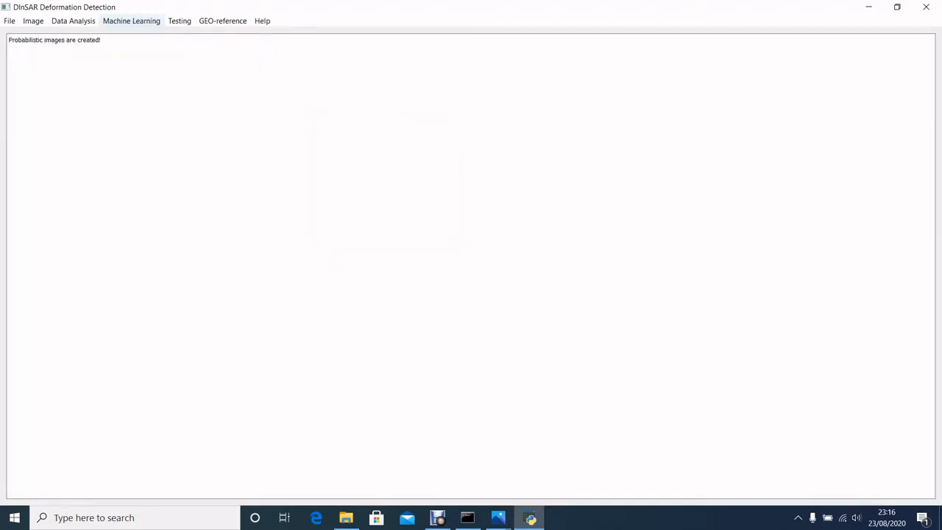
{"action": "left_click", "coordinate": [131, 20]}
{"action": "mouse_move", "coordinate": [154, 46]}
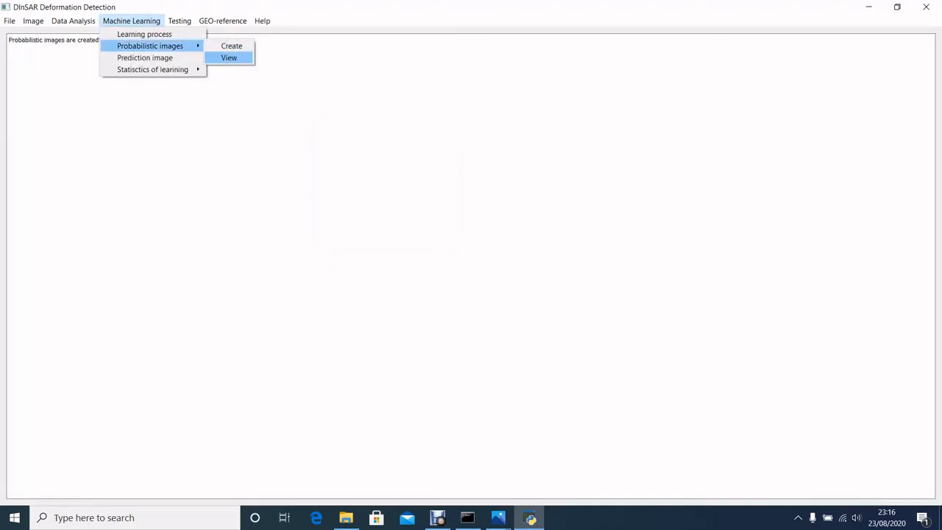
{"action": "left_click", "coordinate": [229, 57]}
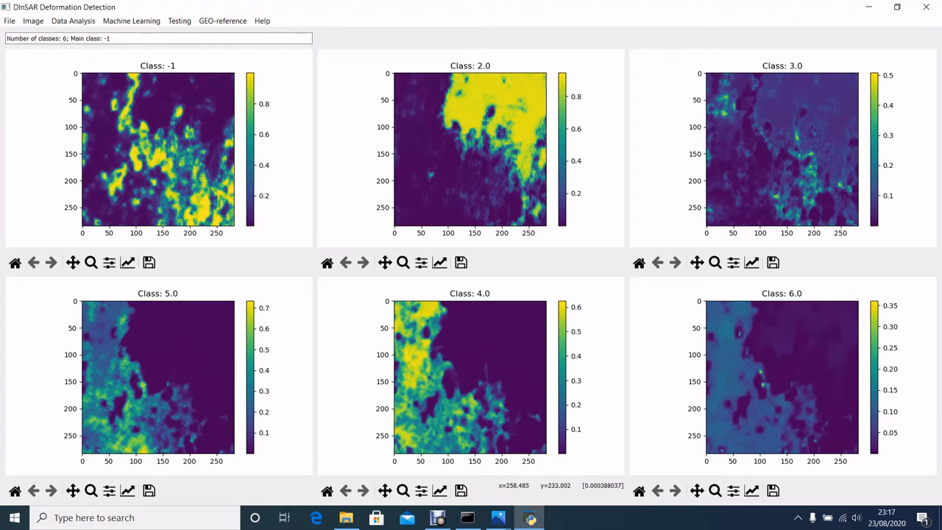
- Generate the prediction image of the testing set
{"action": "left_click", "coordinate": [179, 21]}
{"action": "mouse_move", "coordinate": [131, 21]}
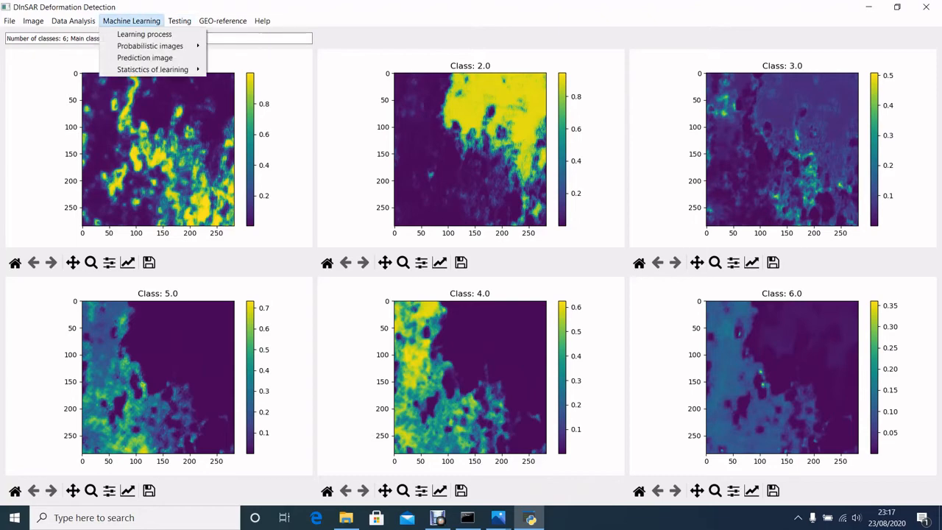
{"action": "left_click", "coordinate": [145, 58]}
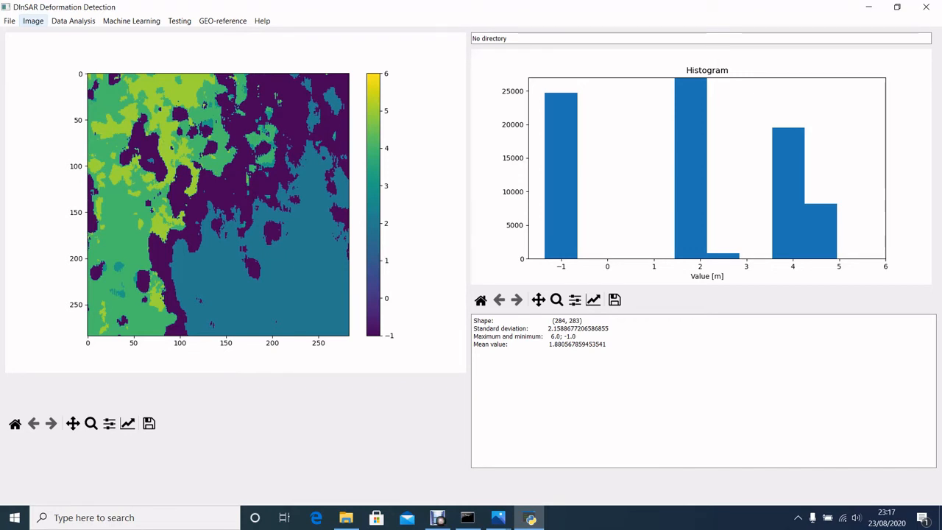
{"action": "left_click", "coordinate": [33, 21]}
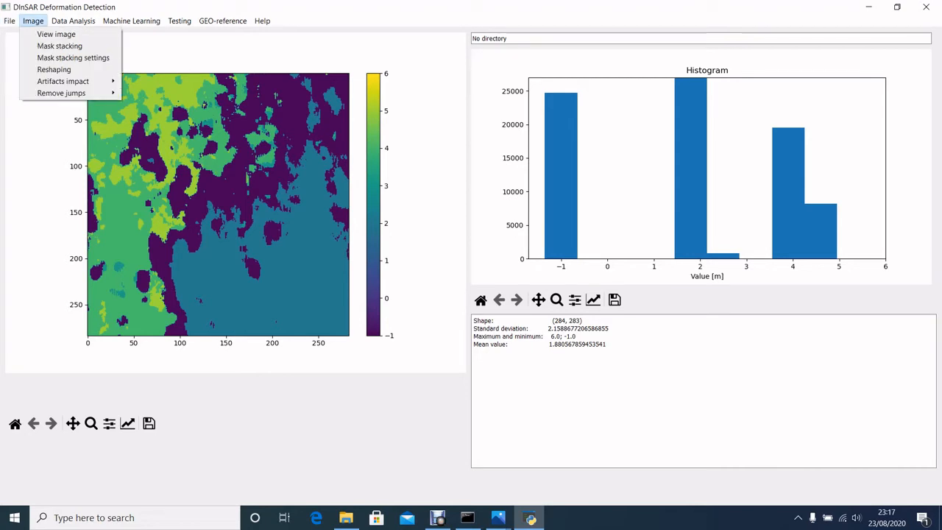
{"action": "mouse_move", "coordinate": [62, 93]}
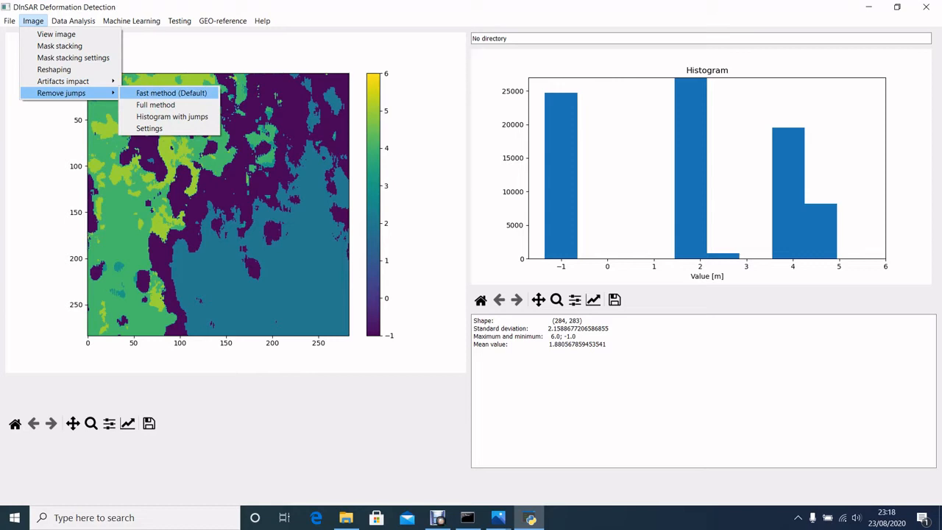
{"action": "key", "text": "Down"}
{"action": "key", "text": "Up"}
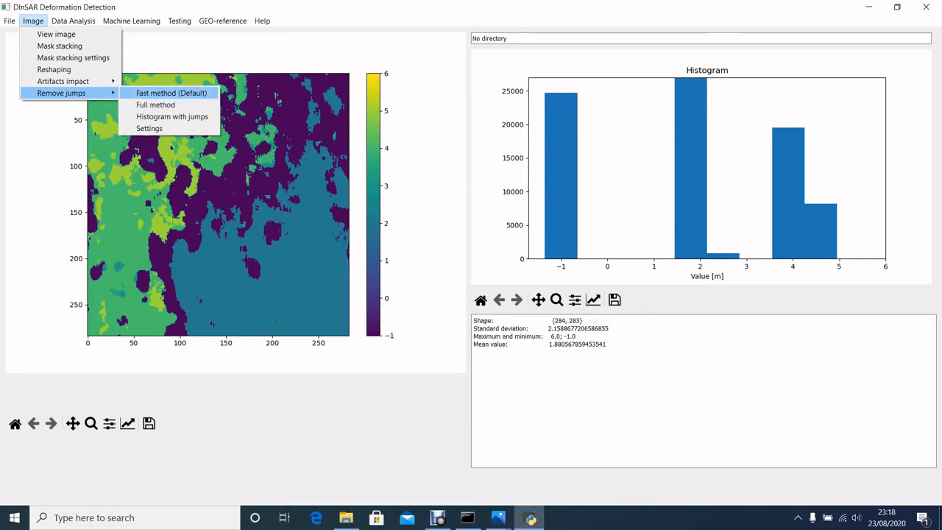
{"action": "key", "text": "Down"}
{"action": "key", "text": "Up"}
{"action": "key", "text": "Down"}
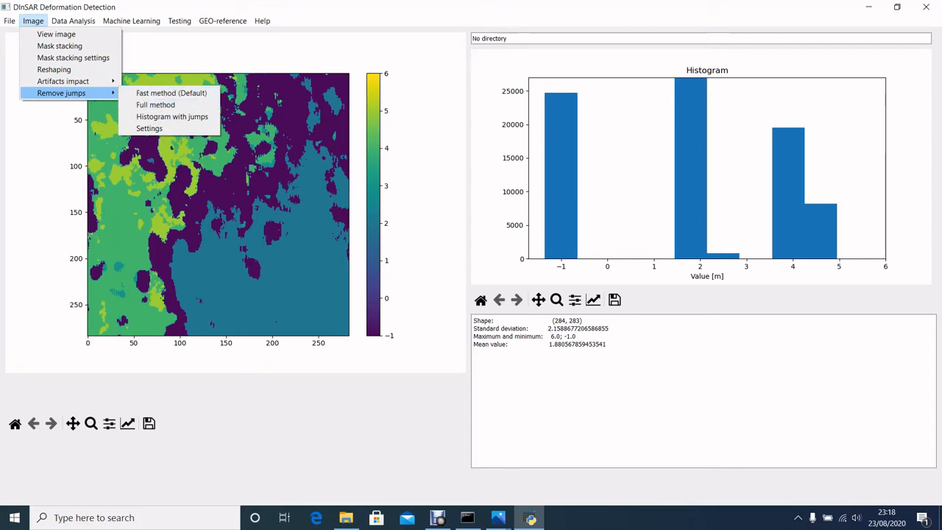
{"action": "key", "text": "Left"}
{"action": "key", "text": "Right"}
{"action": "left_click", "coordinate": [237, 81]}
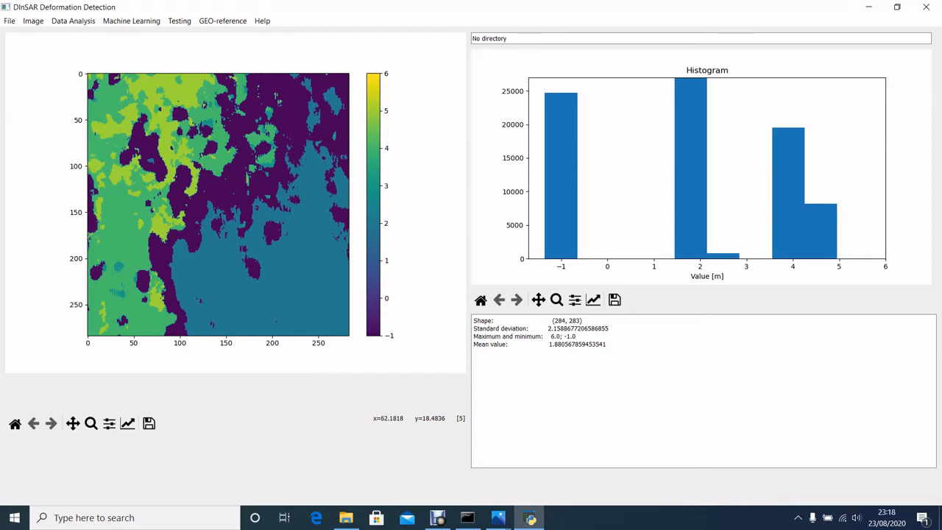
- Remove the jumps from the test image A20170522_20170528_dsp.tif with the default fast method
{"action": "left_click", "coordinate": [33, 21]}
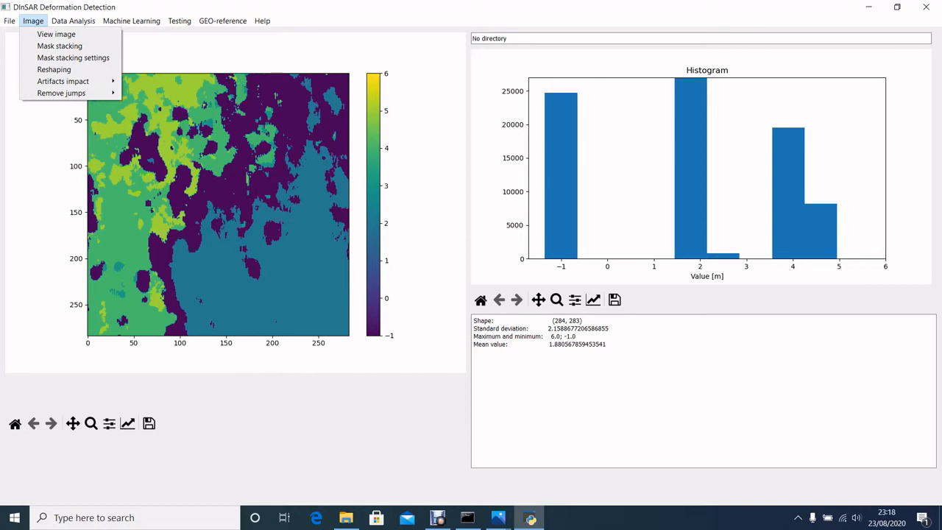
{"action": "mouse_move", "coordinate": [73, 21]}
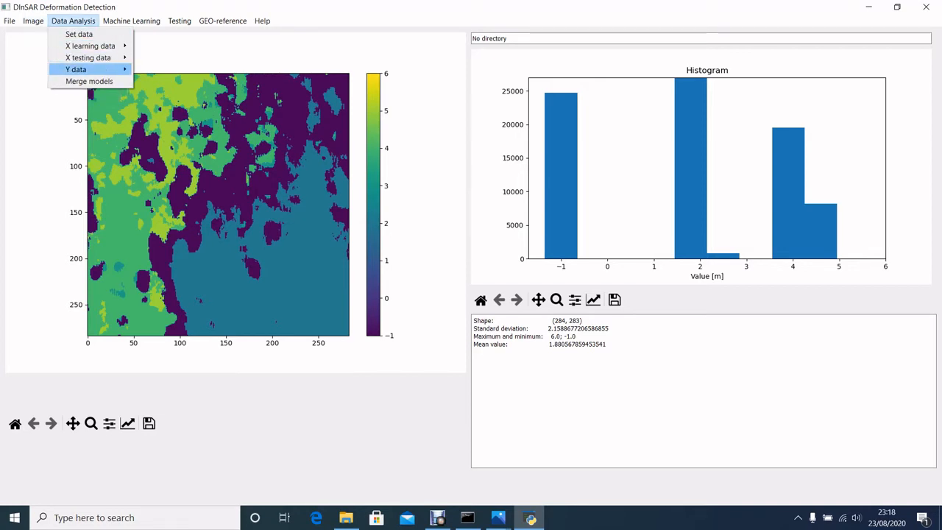
{"action": "mouse_move", "coordinate": [33, 21]}
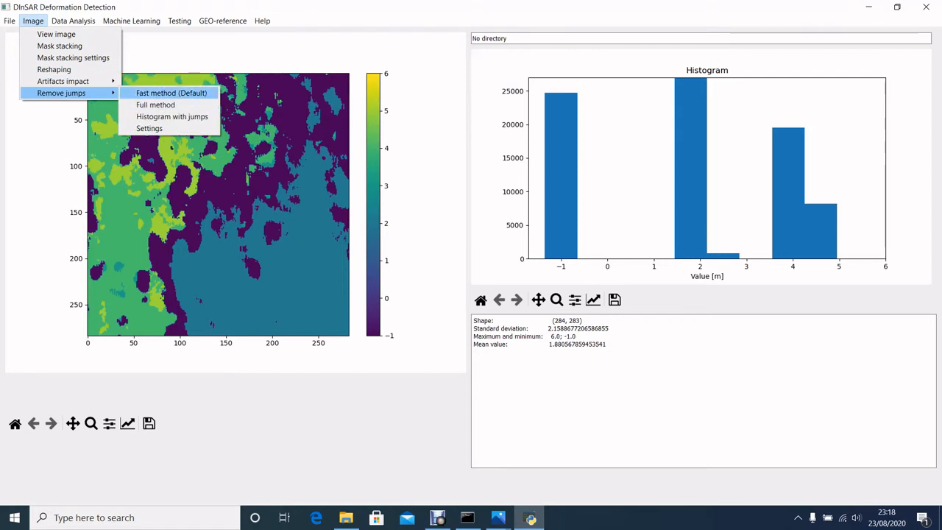
{"action": "left_click", "coordinate": [171, 93]}
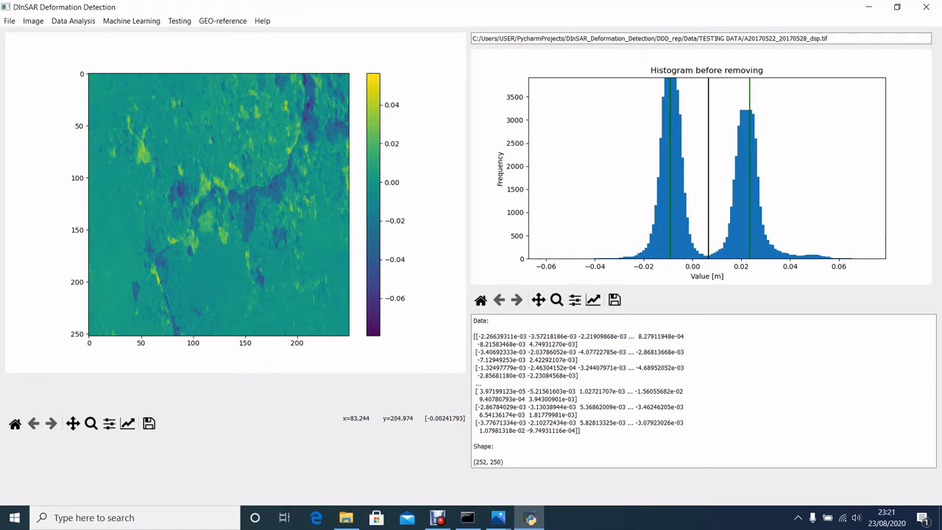
- View the jump-removed image with its histogram and check its mean value in the statistics
{"action": "left_click", "coordinate": [10, 21]}
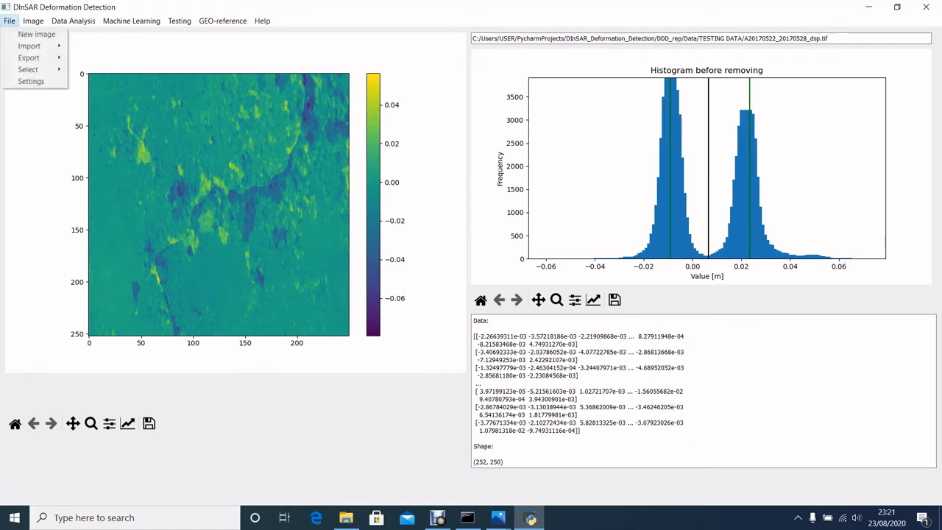
{"action": "mouse_move", "coordinate": [33, 20]}
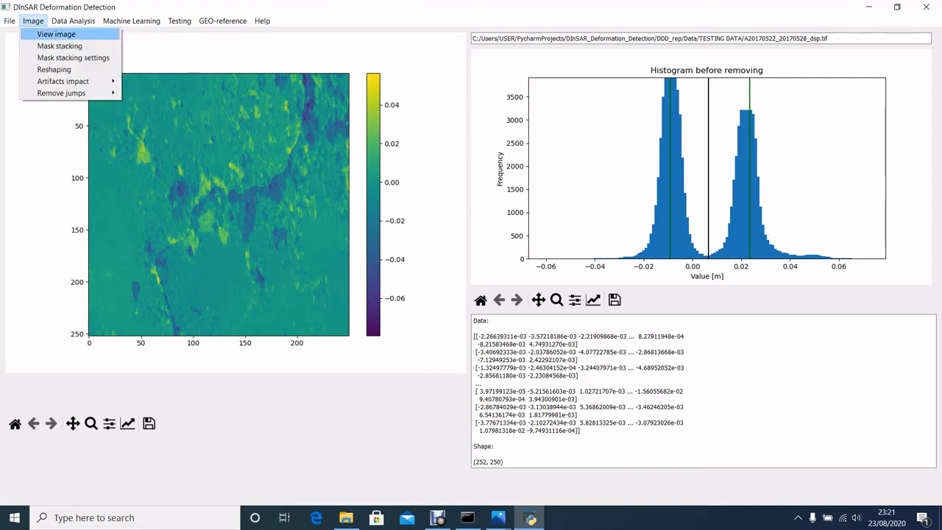
{"action": "left_click", "coordinate": [56, 35]}
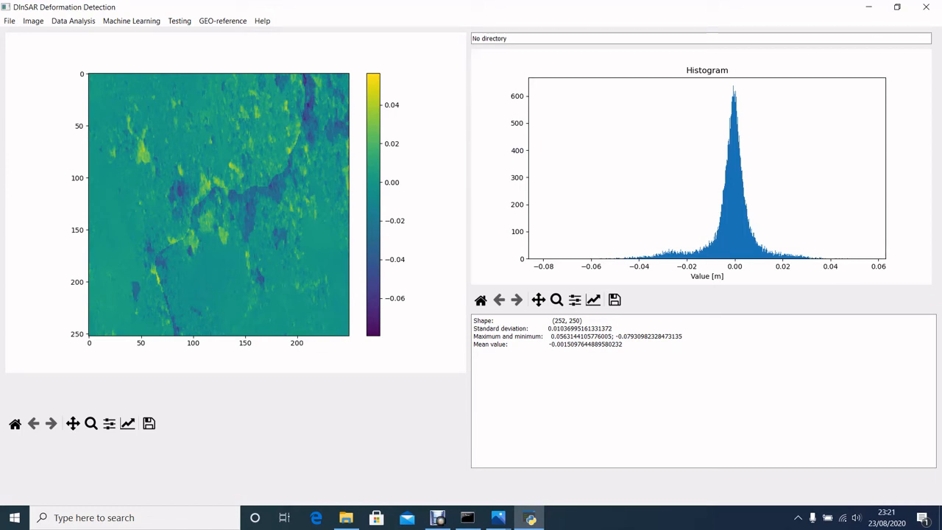
{"action": "left_click_drag", "start_coordinate": [622, 344], "coordinate": [564, 344]}
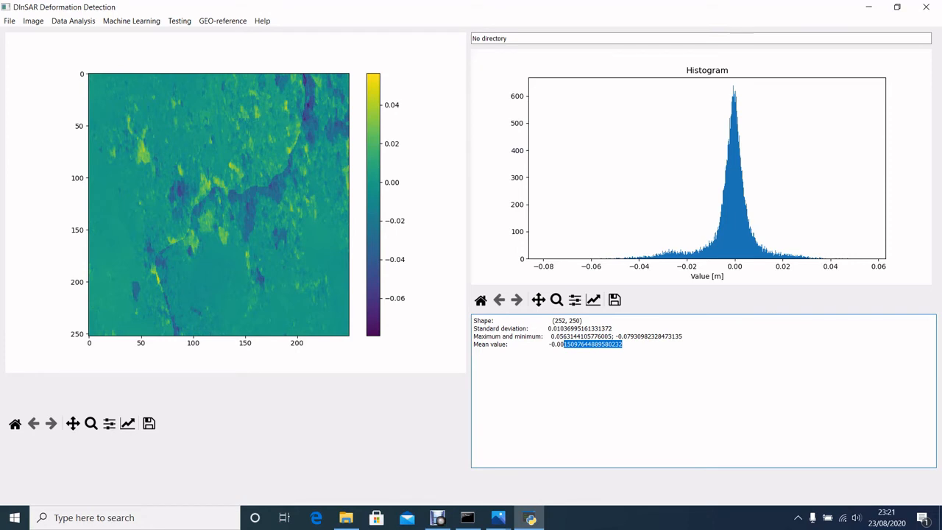
{"action": "left_click", "coordinate": [623, 344]}
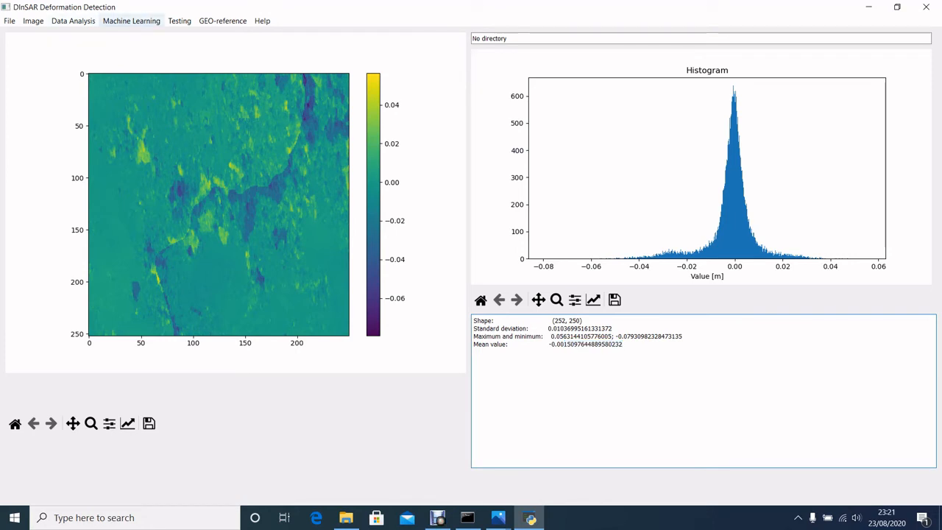
- Run mask stacking on the jump-removed image
{"action": "left_click", "coordinate": [131, 21]}
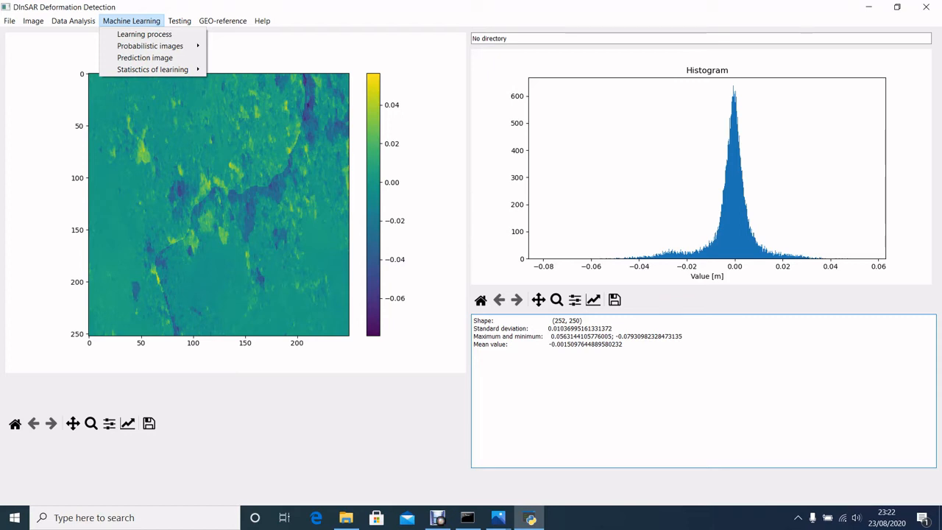
{"action": "mouse_move", "coordinate": [73, 22]}
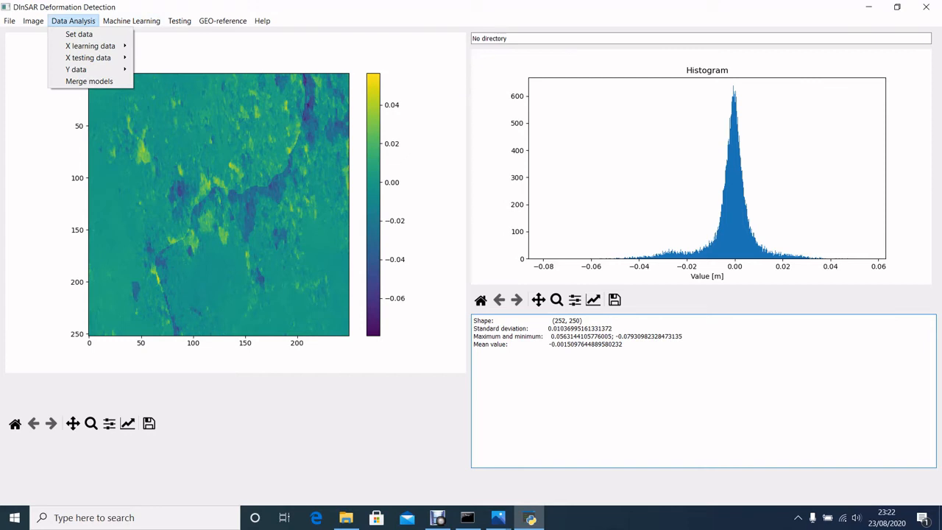
{"action": "mouse_move", "coordinate": [33, 20]}
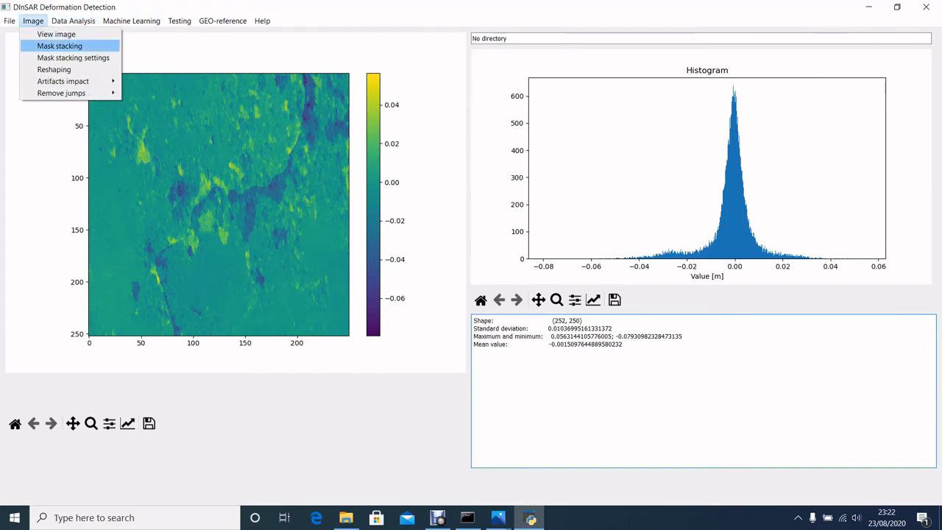
{"action": "left_click", "coordinate": [60, 46]}
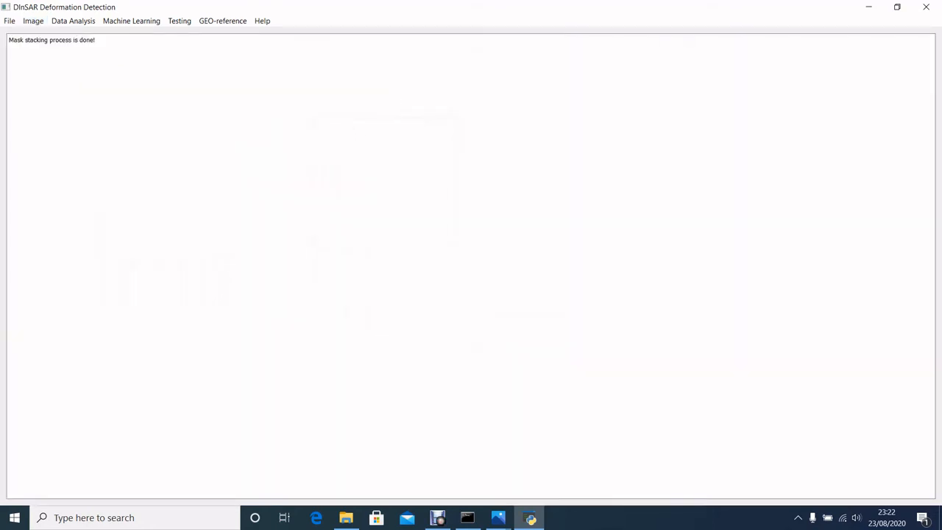
- Parametrize the X learning data of the jump-removed image with the default parameters
{"action": "left_click", "coordinate": [73, 21]}
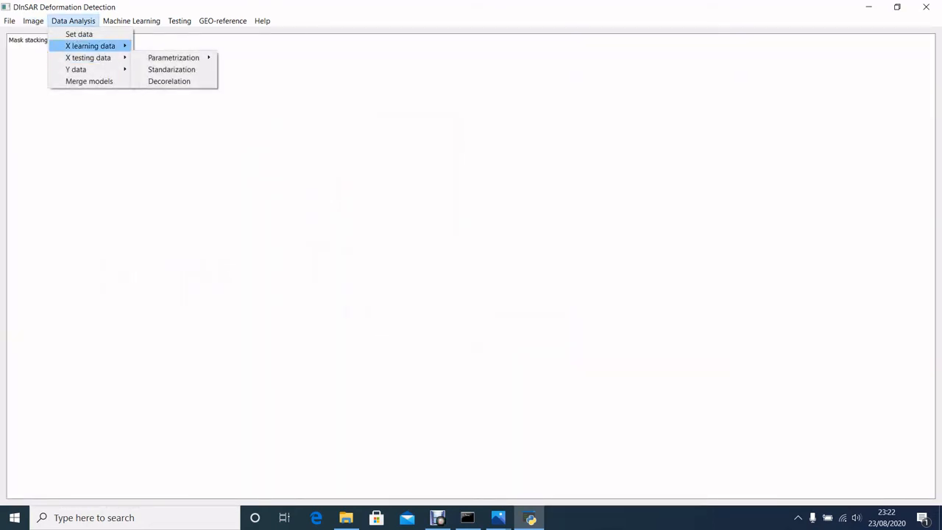
{"action": "mouse_move", "coordinate": [89, 45]}
{"action": "mouse_move", "coordinate": [174, 46]}
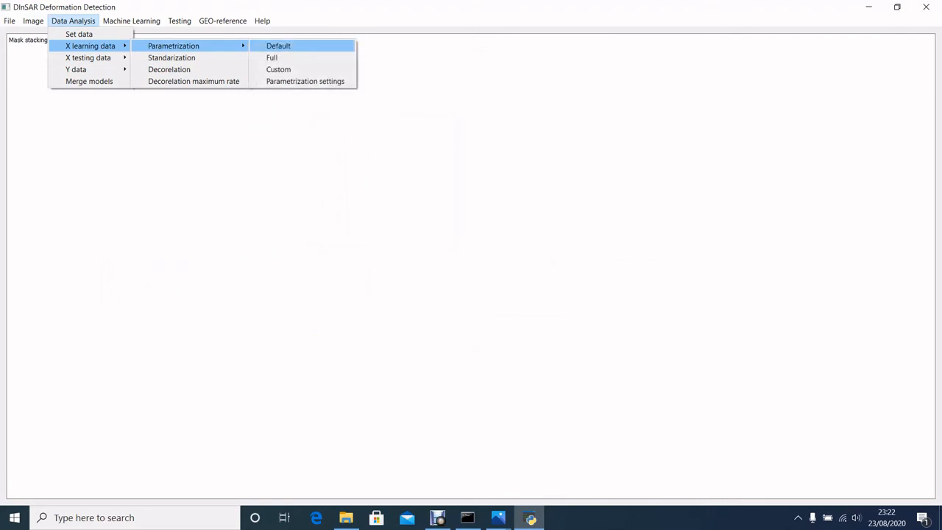
{"action": "left_click", "coordinate": [278, 46]}
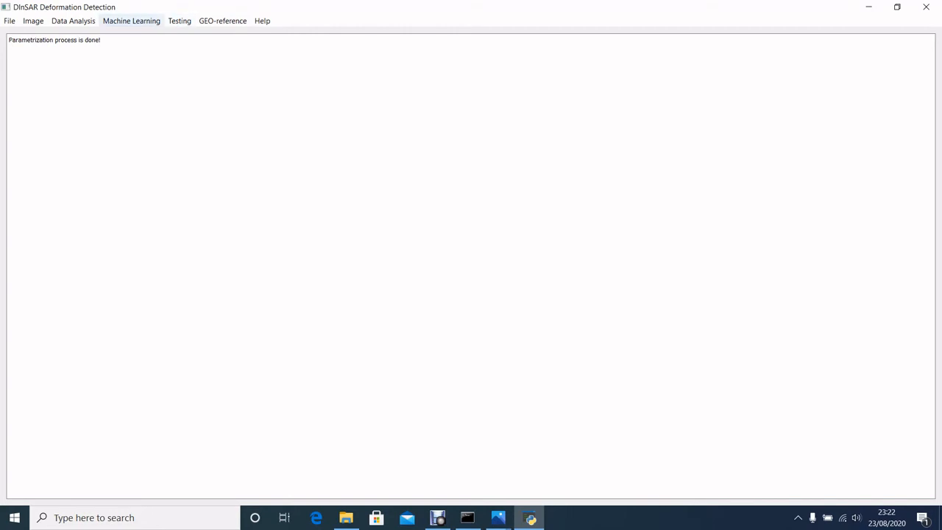
- Show the data set table and designate data set 3 as a testing set
{"action": "left_click", "coordinate": [131, 22]}
{"action": "left_click", "coordinate": [79, 34]}
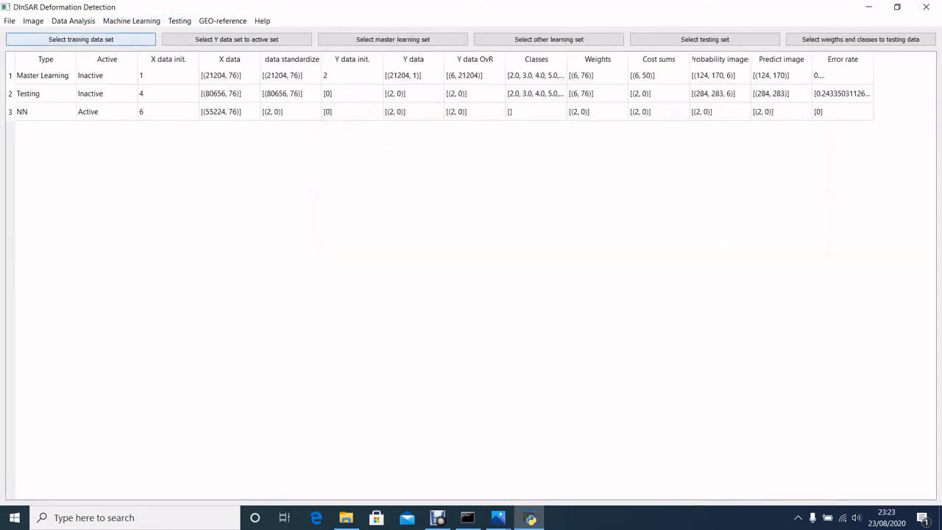
{"action": "left_click", "coordinate": [106, 112]}
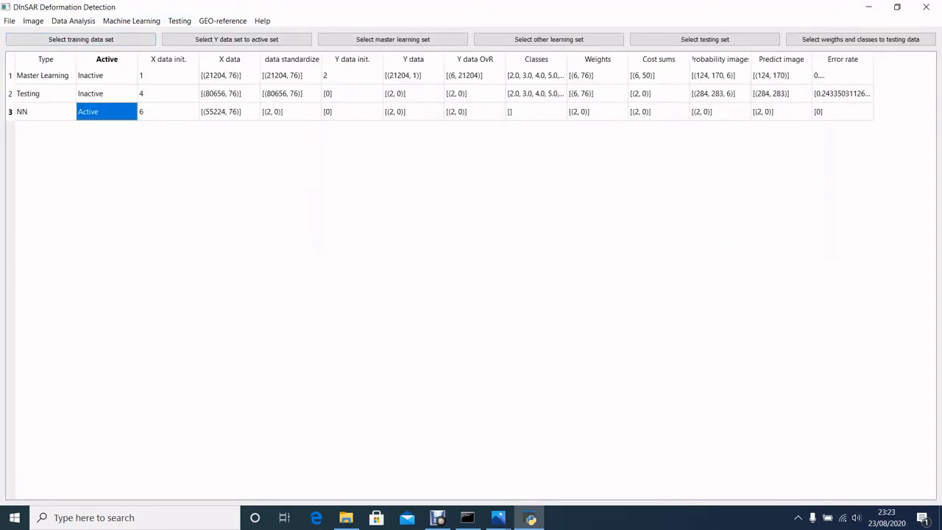
{"action": "left_click", "coordinate": [147, 191]}
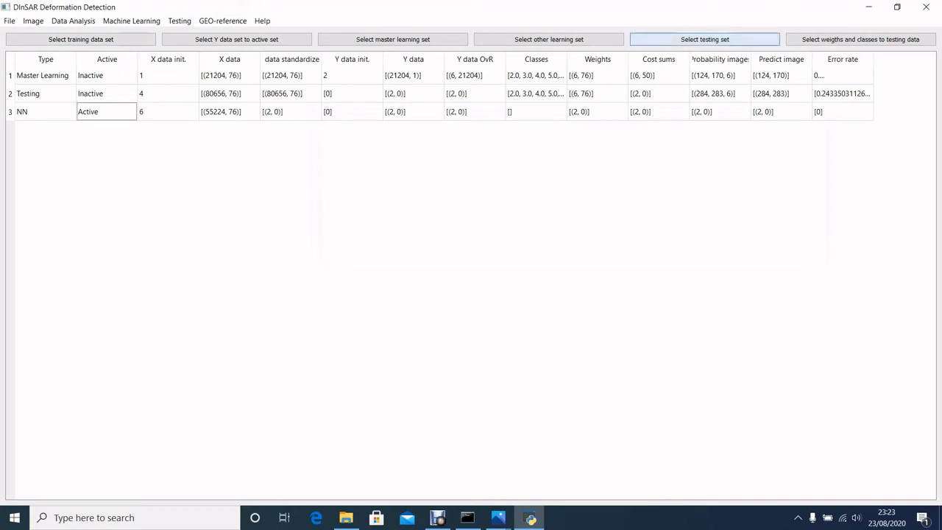
{"action": "left_click", "coordinate": [705, 39]}
{"action": "left_click", "coordinate": [471, 256]}
{"action": "left_click", "coordinate": [442, 282]}
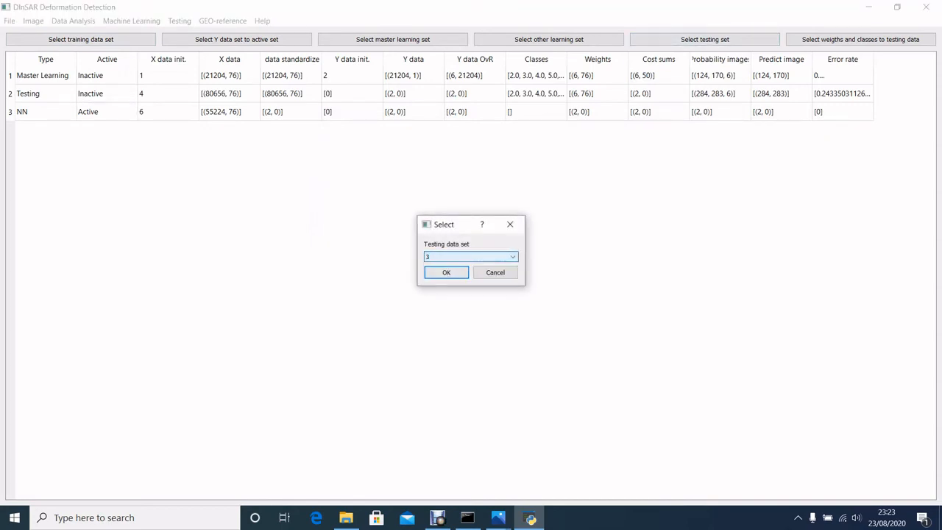
{"action": "left_click", "coordinate": [446, 273]}
- Assign the weights and classes of training data set 1 to current model data set 3 and refresh the data set table
{"action": "left_click", "coordinate": [471, 256]}
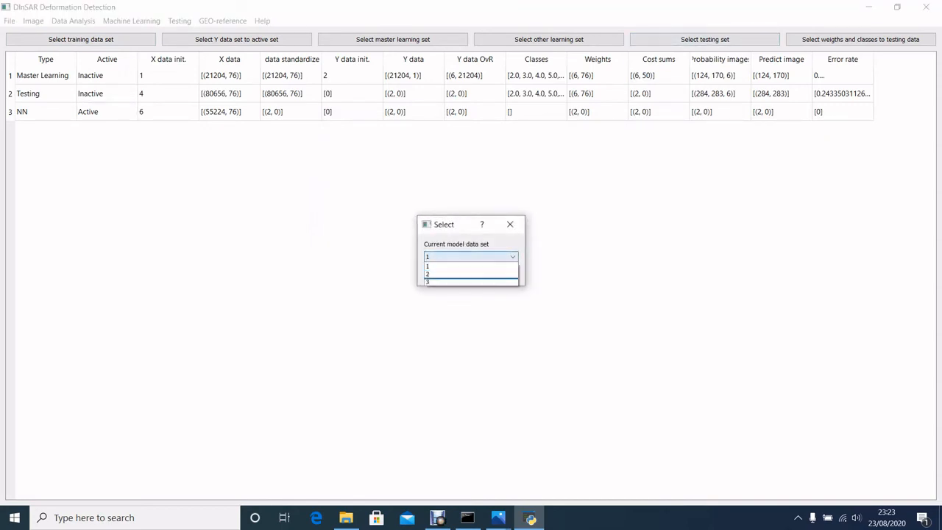
{"action": "left_click", "coordinate": [446, 282]}
{"action": "left_click", "coordinate": [446, 272]}
{"action": "left_click", "coordinate": [861, 39]}
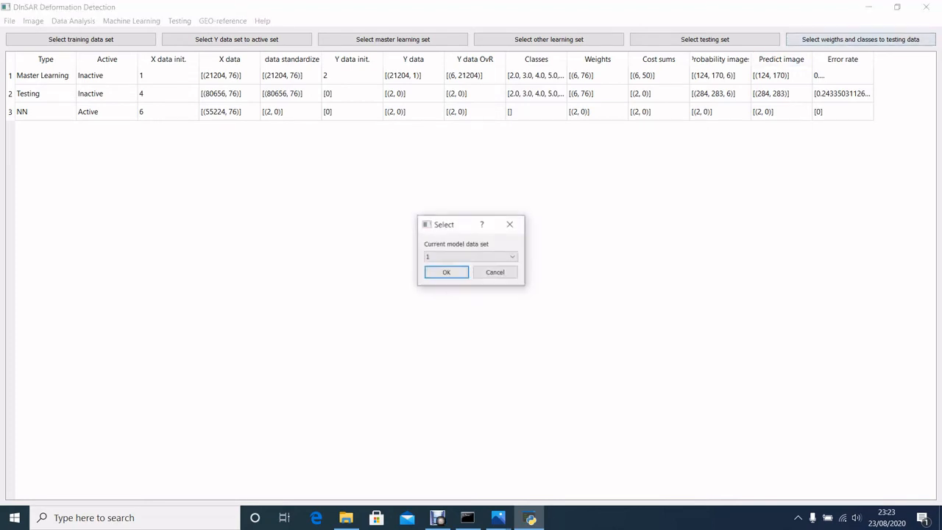
{"action": "left_click", "coordinate": [471, 256]}
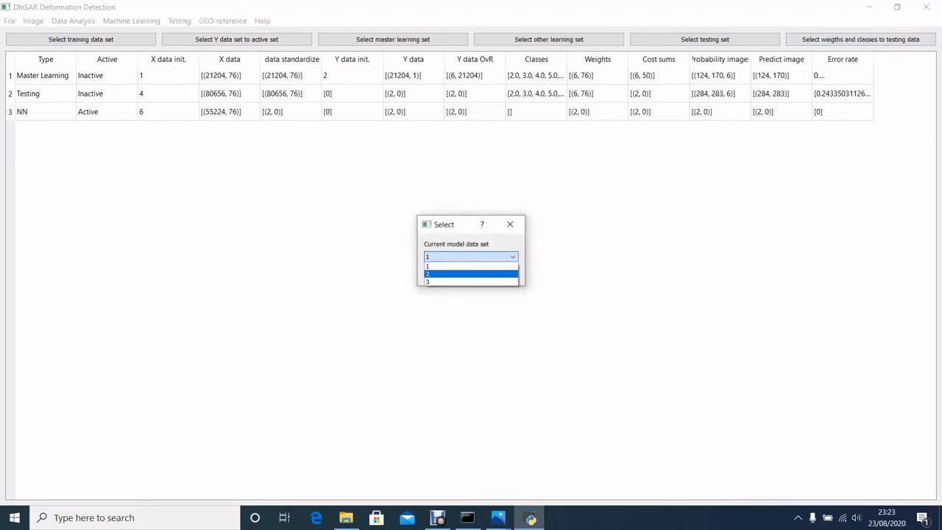
{"action": "left_click", "coordinate": [441, 282]}
{"action": "left_click", "coordinate": [446, 273]}
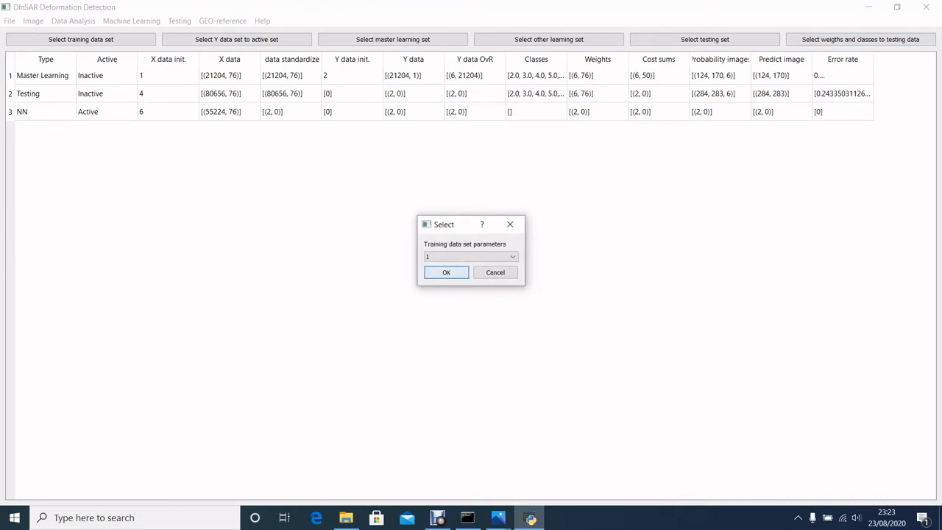
{"action": "left_click", "coordinate": [446, 273]}
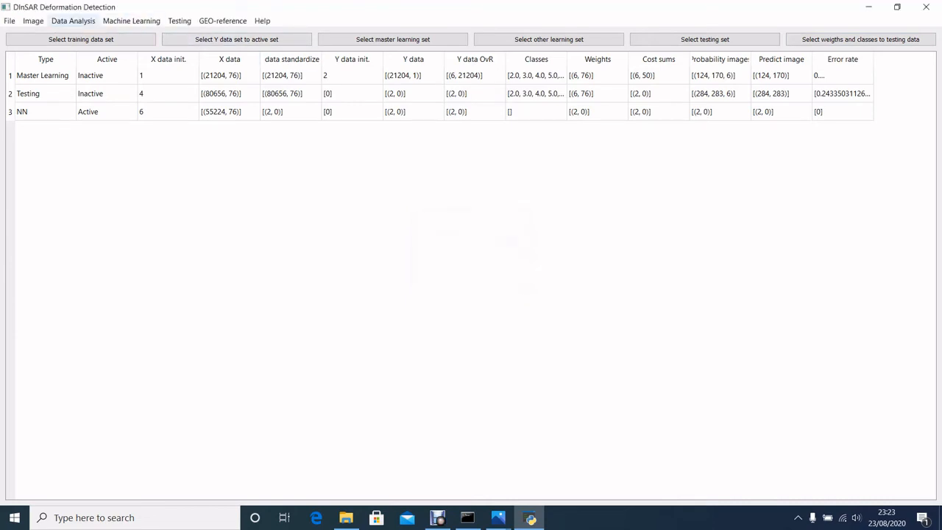
{"action": "left_click", "coordinate": [73, 20]}
{"action": "left_click", "coordinate": [77, 33]}
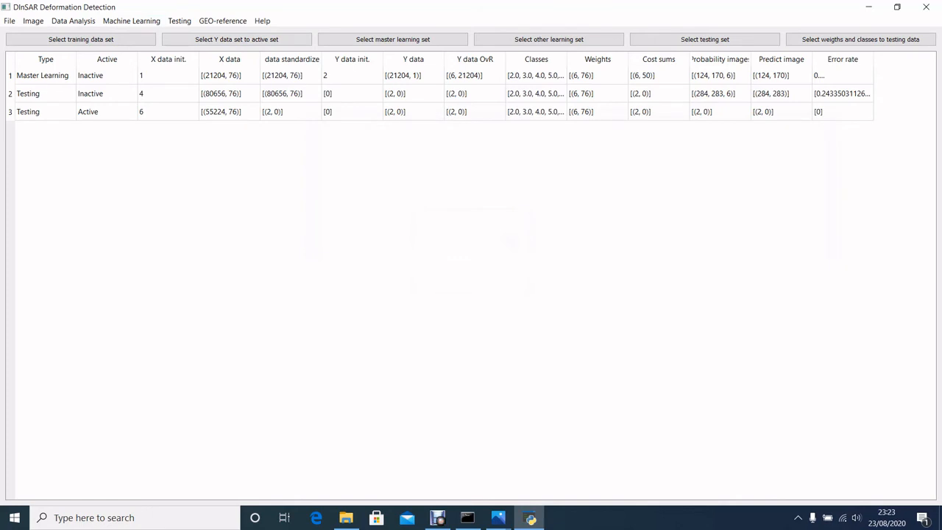
- Standardize the X testing data of active data set 3
{"action": "left_click", "coordinate": [73, 21]}
{"action": "mouse_move", "coordinate": [88, 57]}
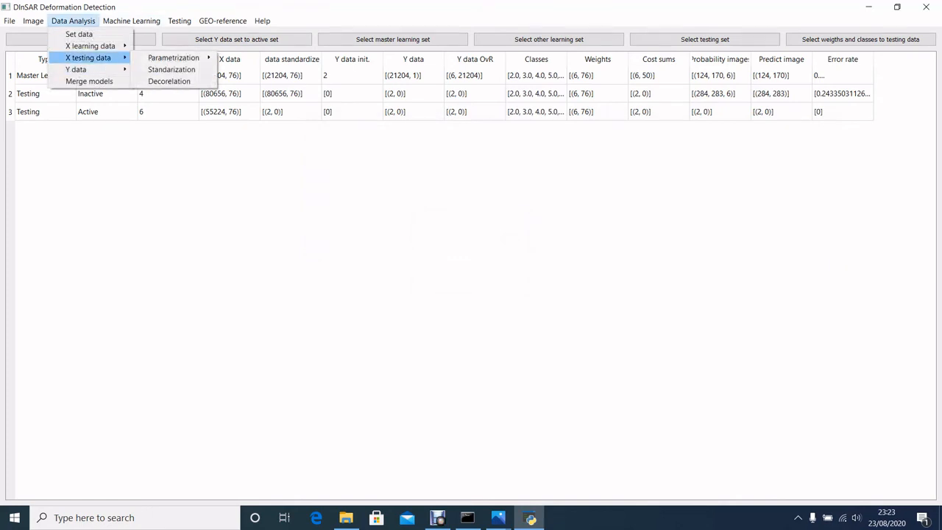
{"action": "left_click", "coordinate": [172, 68]}
- Create the probabilistic images for data set 3 and view them for all classes
{"action": "left_click", "coordinate": [131, 21]}
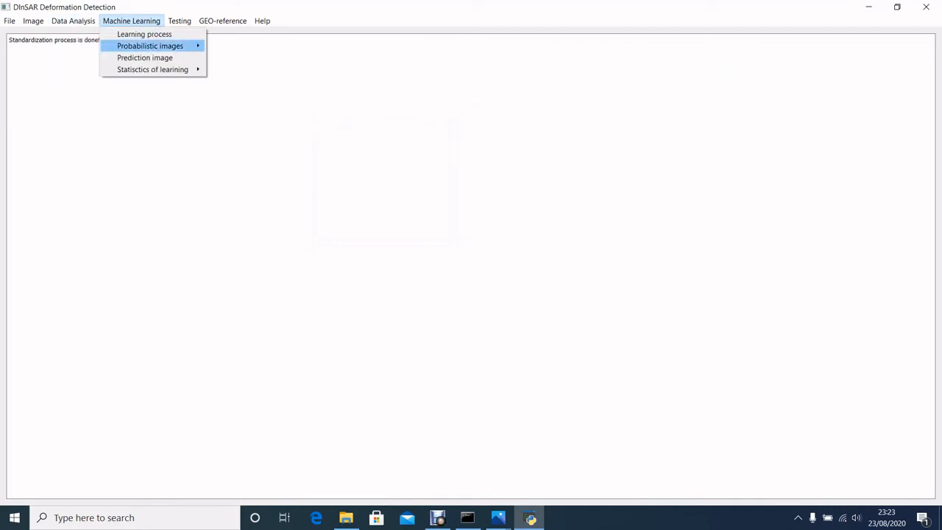
{"action": "mouse_move", "coordinate": [151, 45]}
{"action": "left_click", "coordinate": [229, 45]}
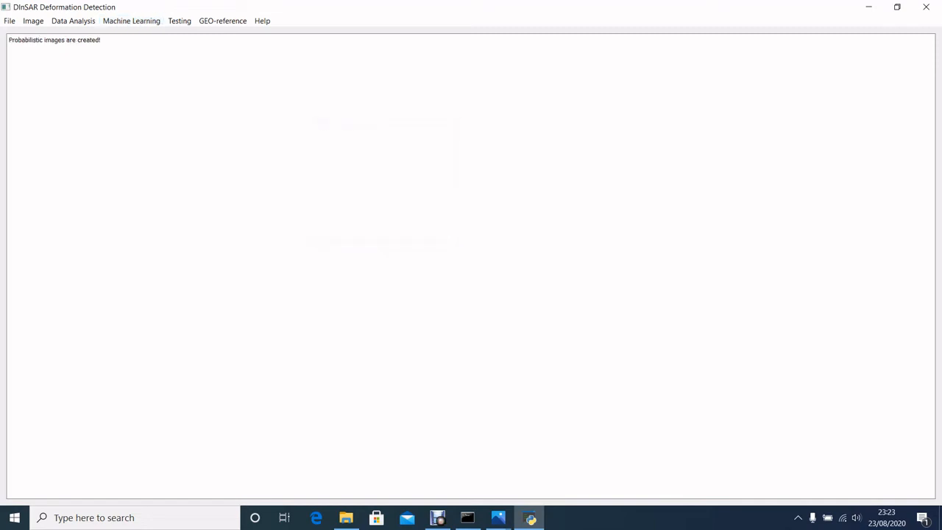
{"action": "left_click", "coordinate": [131, 21]}
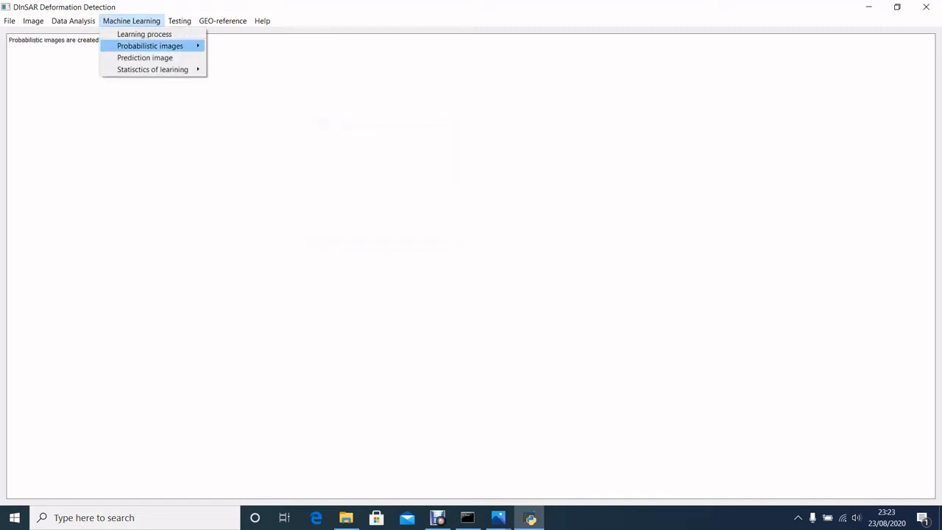
{"action": "mouse_move", "coordinate": [151, 45]}
{"action": "left_click", "coordinate": [228, 58]}
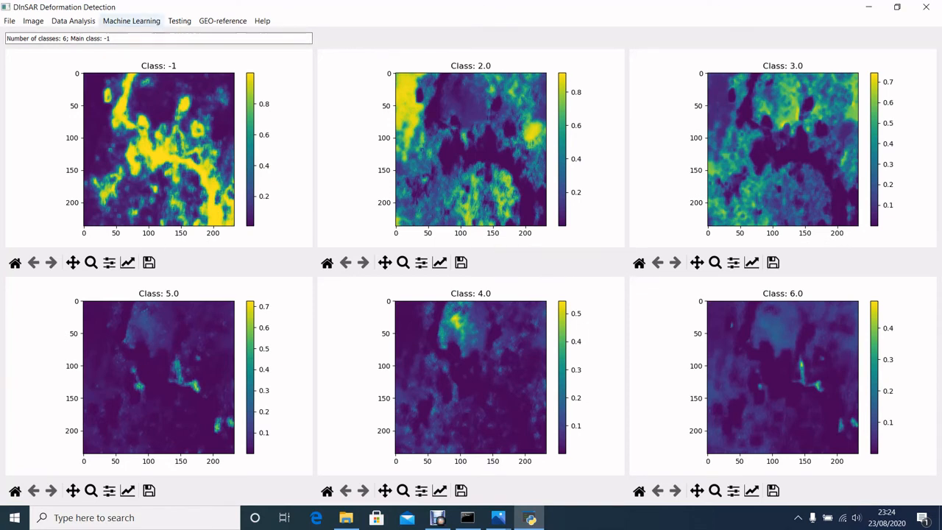
- Generate the prediction image of data set 3
{"action": "left_click", "coordinate": [179, 20]}
{"action": "mouse_move", "coordinate": [131, 21]}
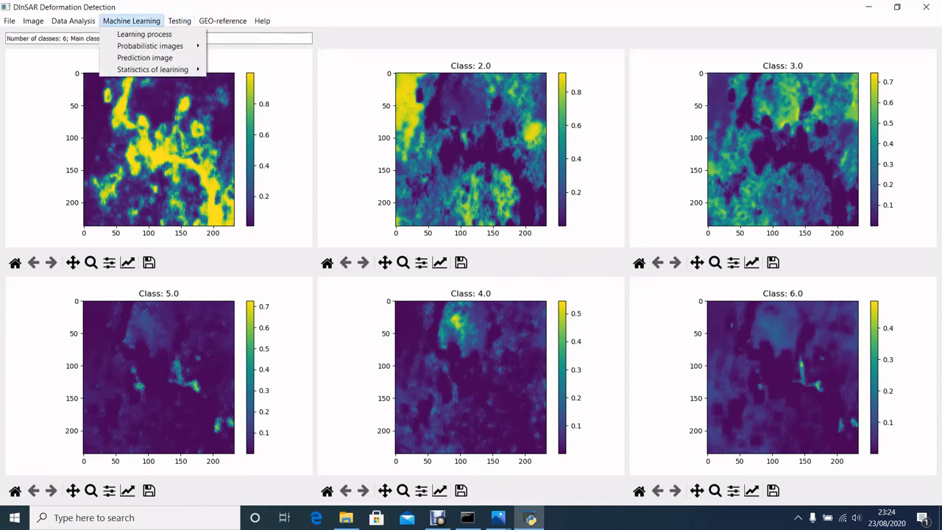
{"action": "left_click", "coordinate": [145, 58]}
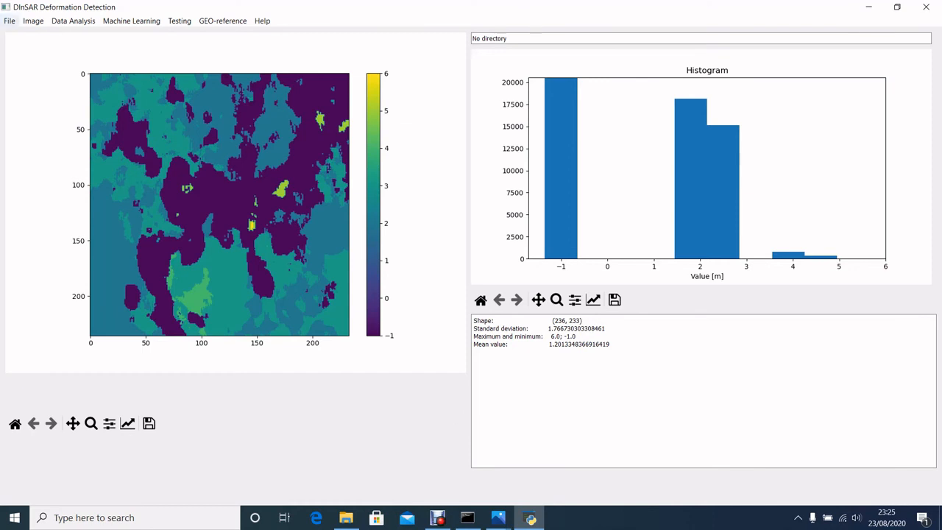
- Select image 6 as the current image and view it with its histogram
{"action": "left_click", "coordinate": [9, 21]}
{"action": "mouse_move", "coordinate": [29, 69]}
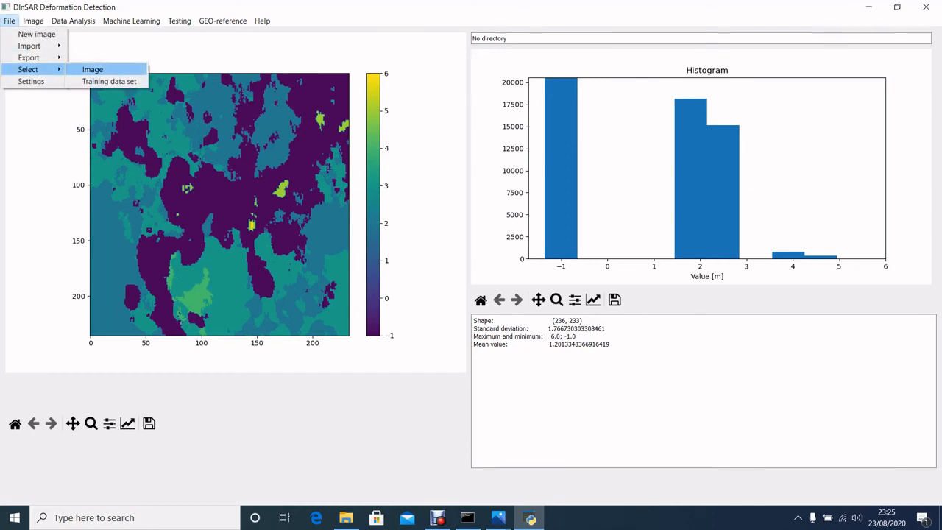
{"action": "left_click", "coordinate": [93, 69]}
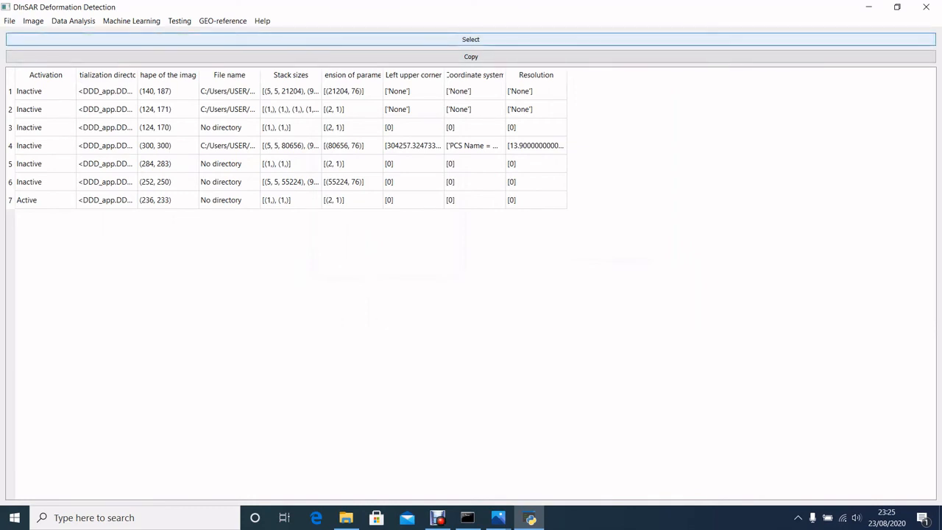
{"action": "left_click", "coordinate": [471, 39]}
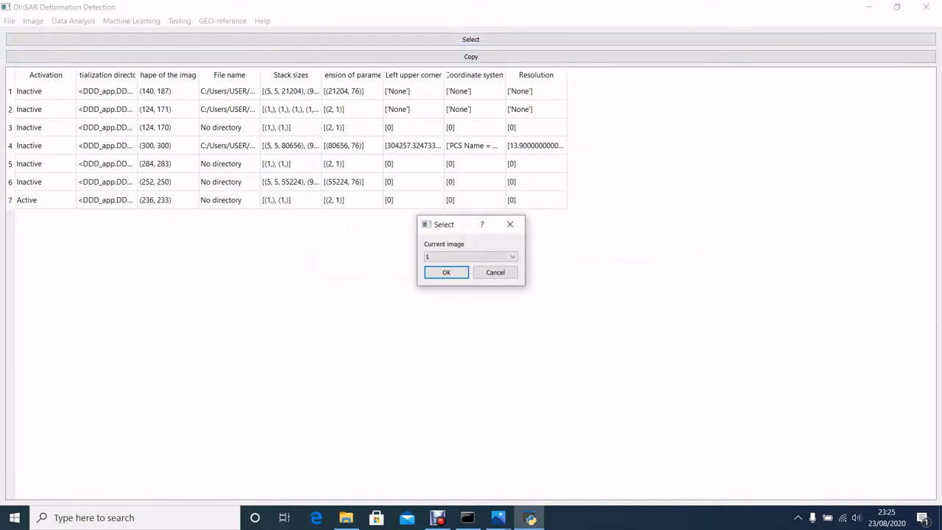
{"action": "left_click", "coordinate": [471, 257]}
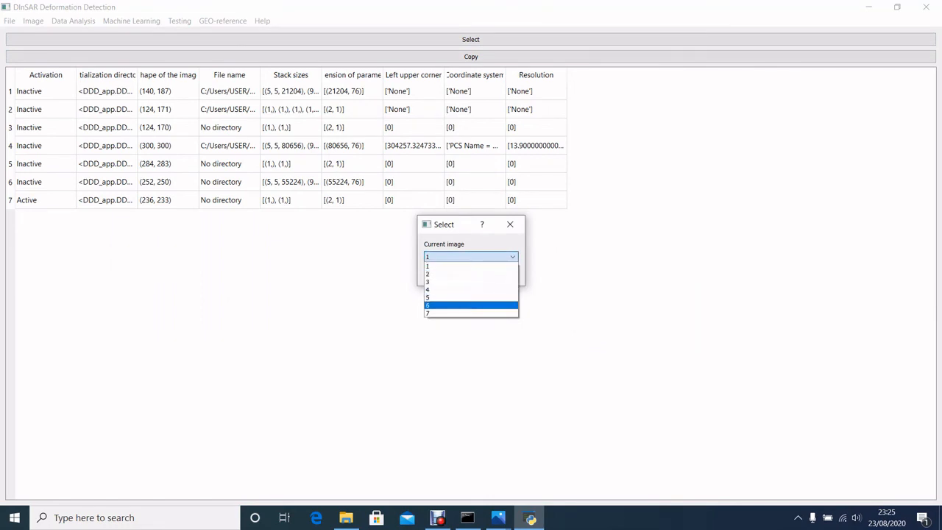
{"action": "left_click", "coordinate": [464, 305]}
{"action": "left_click", "coordinate": [447, 271]}
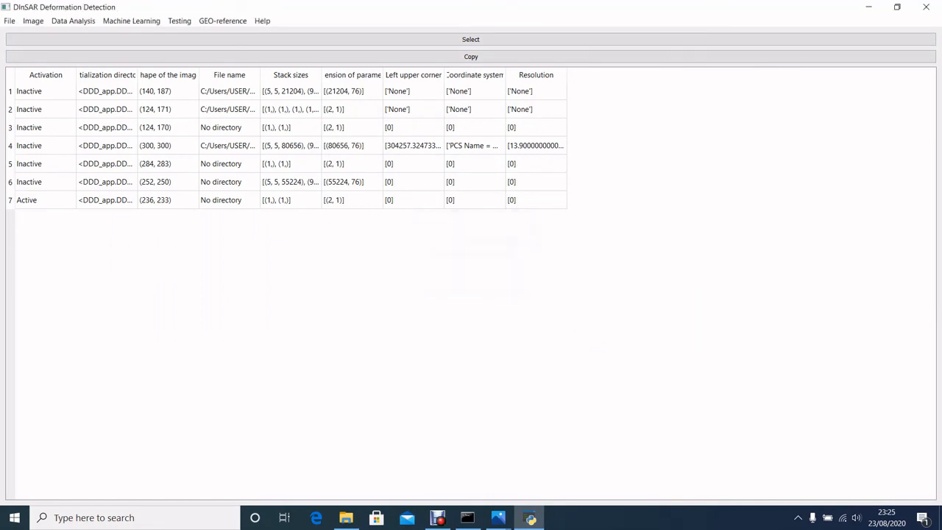
{"action": "left_click", "coordinate": [33, 22]}
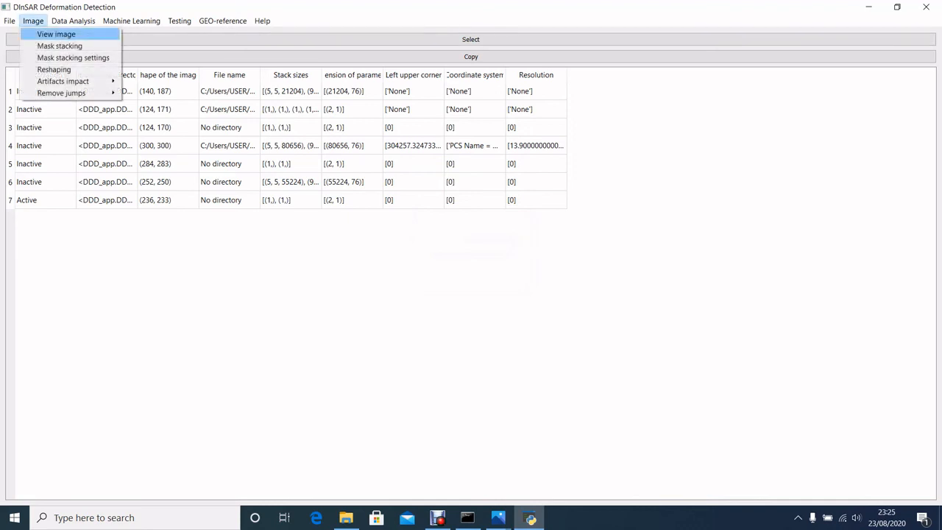
{"action": "left_click", "coordinate": [56, 34]}
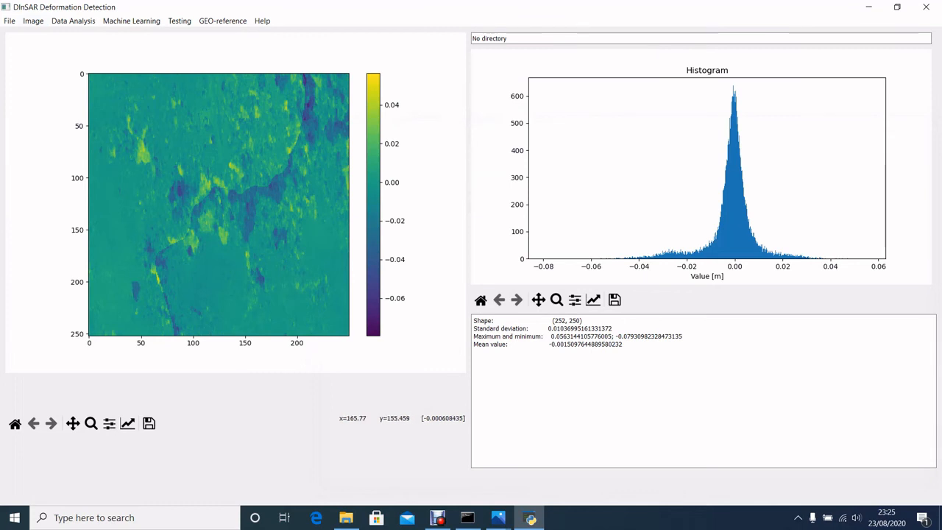
- Export image 6 as an image data set
{"action": "left_click", "coordinate": [10, 21]}
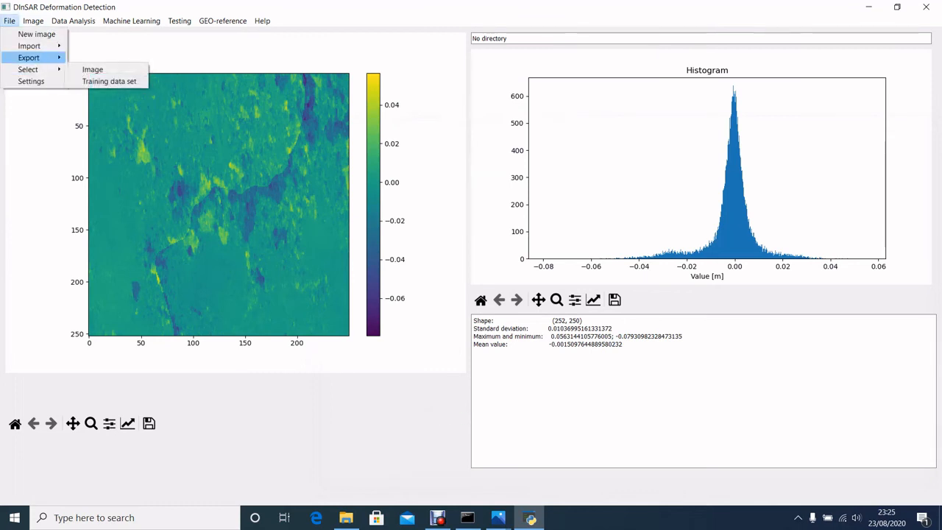
{"action": "mouse_move", "coordinate": [29, 57]}
{"action": "left_click", "coordinate": [92, 58]}
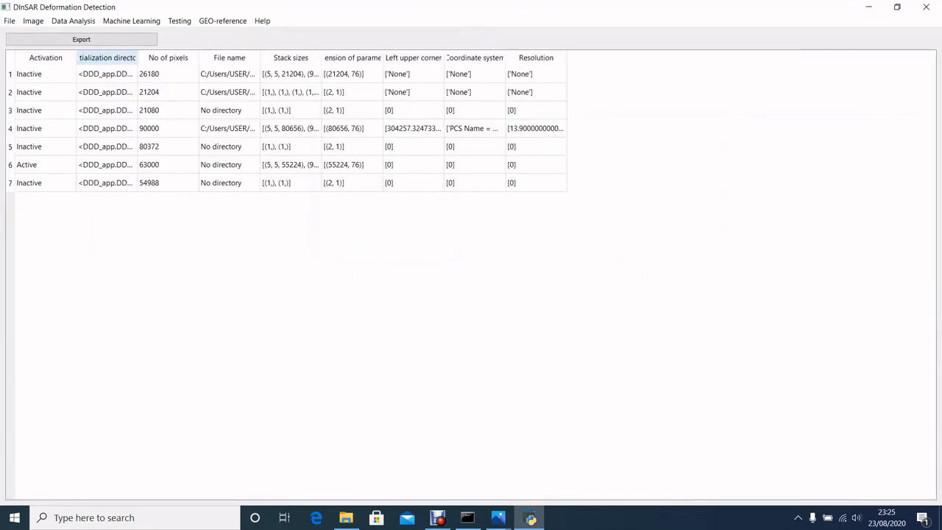
{"action": "left_click", "coordinate": [82, 40]}
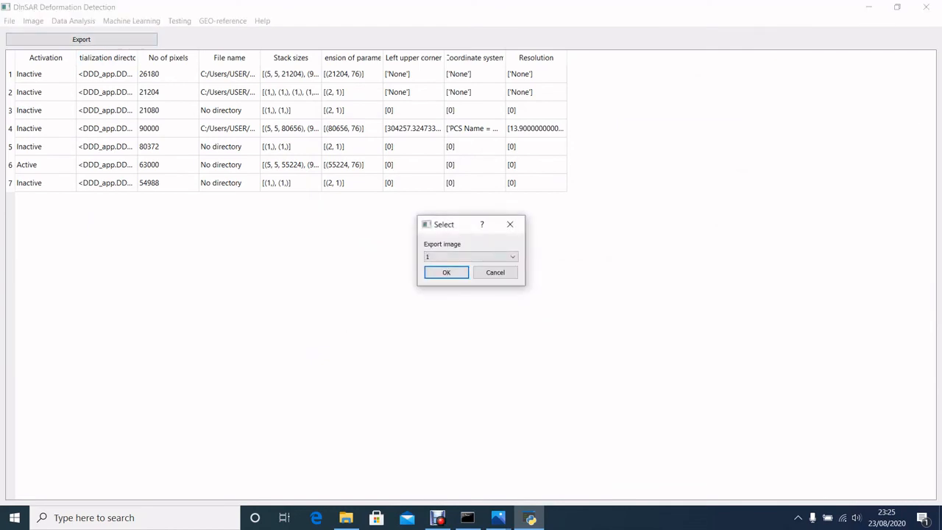
{"action": "left_click", "coordinate": [471, 257]}
{"action": "left_click", "coordinate": [471, 305]}
{"action": "left_click", "coordinate": [446, 273]}
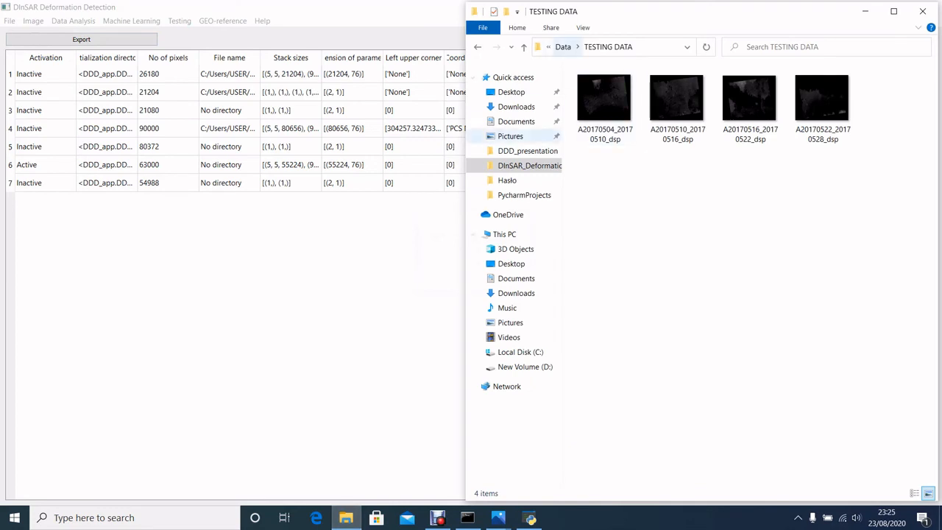
- In File Explorer, open the newly exported image set in EXPORT > IMAGE_DATA_SET inside DInSAR_Deformation_Detection and widen the window to examine its files
{"action": "left_click", "coordinate": [528, 165]}
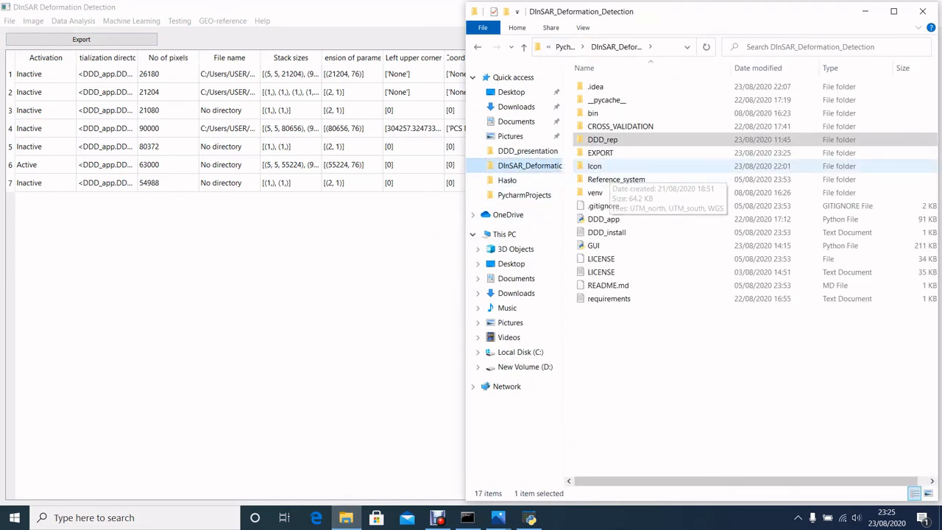
{"action": "double_click", "coordinate": [600, 153]}
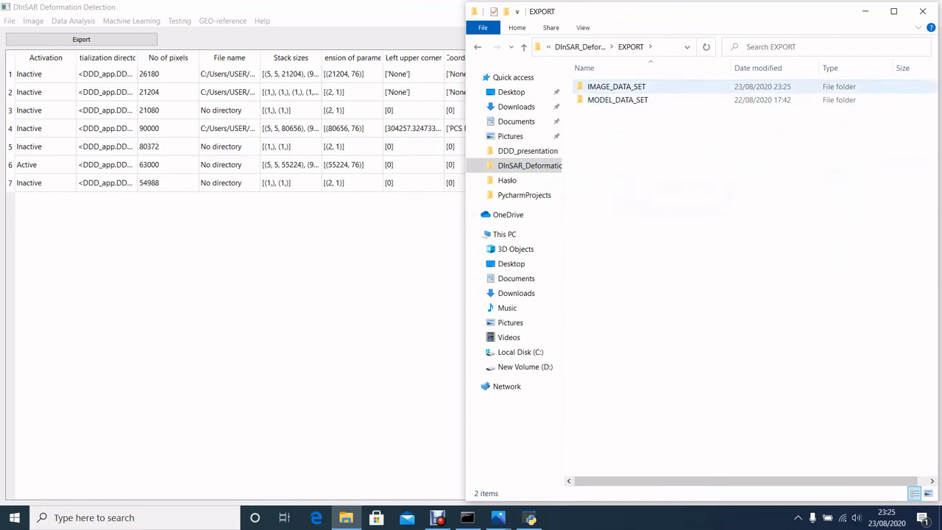
{"action": "double_click", "coordinate": [616, 87]}
{"action": "left_click", "coordinate": [626, 87]}
{"action": "double_click", "coordinate": [625, 87]}
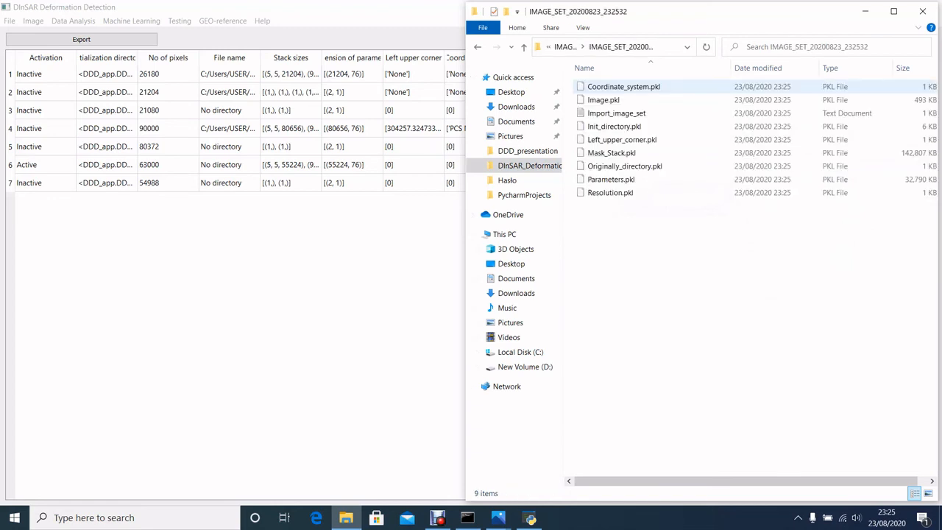
{"action": "left_click_drag", "start_coordinate": [466, 131], "coordinate": [284, 121]}
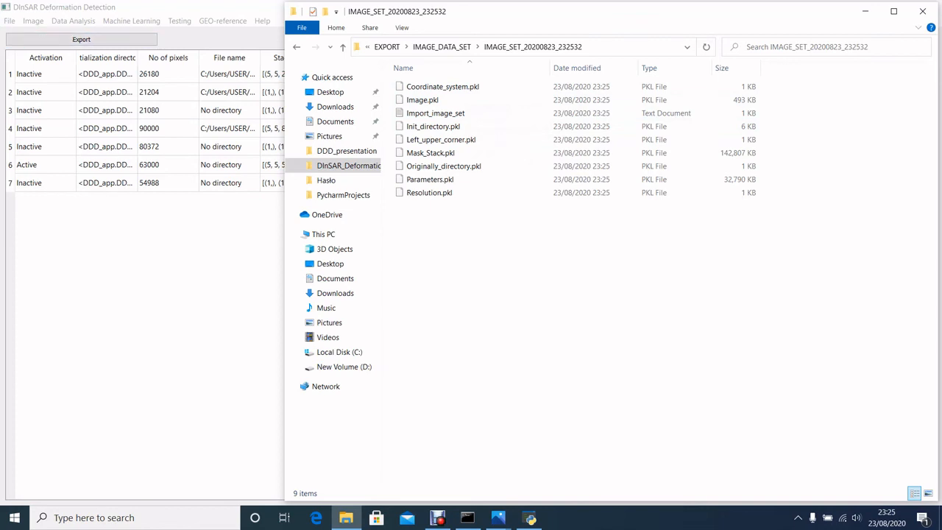
- Return to DInSAR Deformation Detection, view current image 6 and save its plot as a Tagged Image File Format file named image in DDD_presentation
{"action": "left_click", "coordinate": [147, 280]}
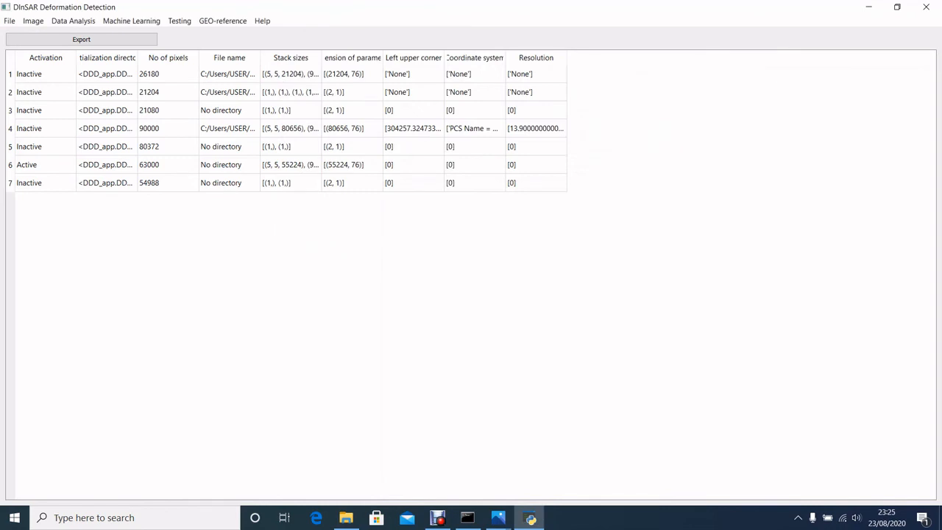
{"action": "left_click", "coordinate": [34, 21]}
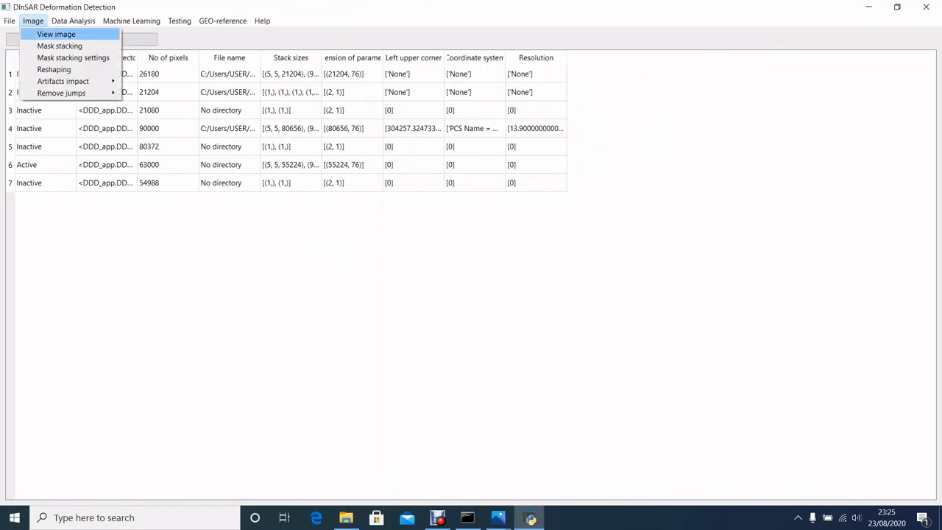
{"action": "left_click", "coordinate": [56, 35]}
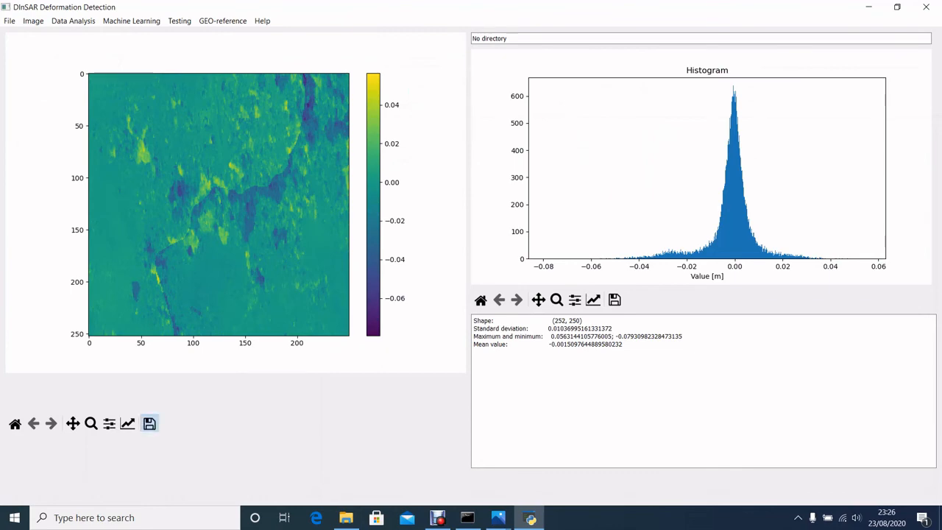
{"action": "left_click", "coordinate": [149, 424]}
{"action": "left_click", "coordinate": [273, 258]}
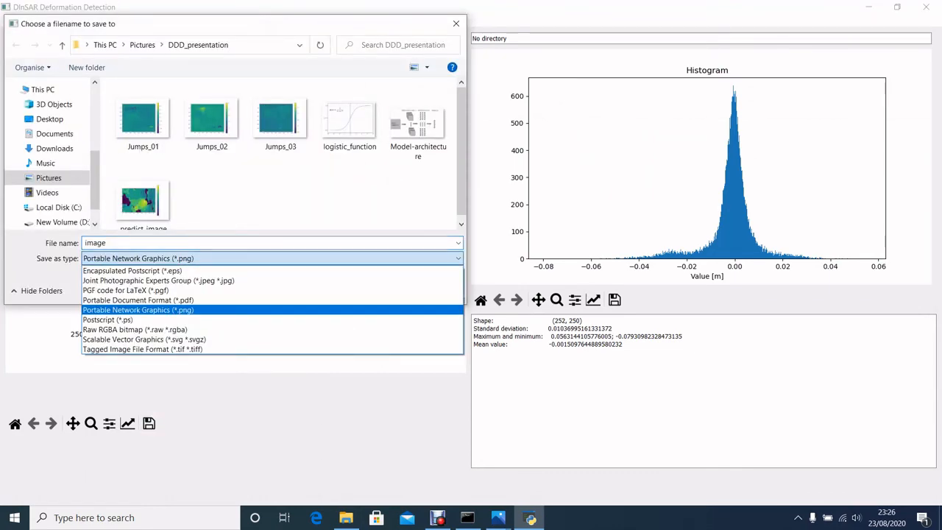
{"action": "key", "text": "Down"}
{"action": "key", "text": "Down"}
{"action": "key", "text": "Down"}
{"action": "key", "text": "Down"}
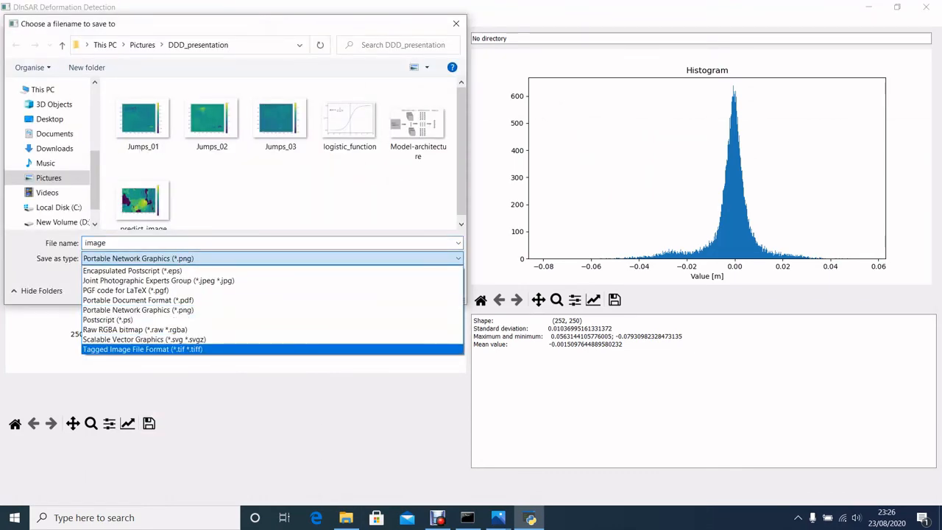
{"action": "key", "text": "Return"}
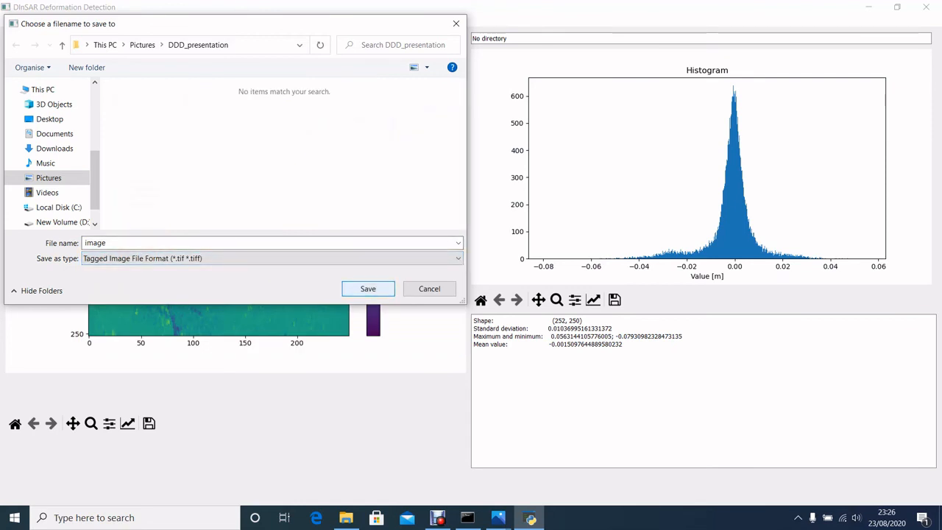
{"action": "left_click", "coordinate": [368, 288]}
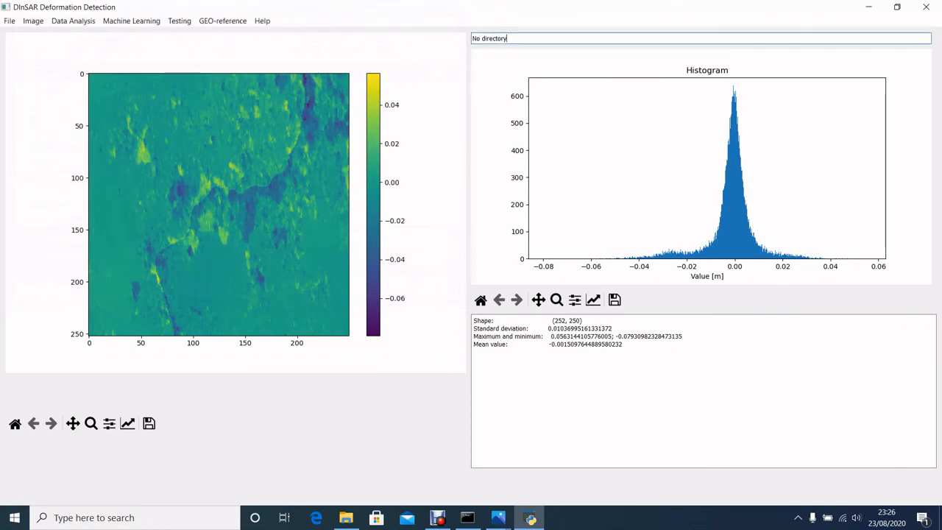
- In File Explorer, go to the DDD_presentation folder and preview the saved image file in Windows Photo Viewer
{"action": "left_click", "coordinate": [346, 518]}
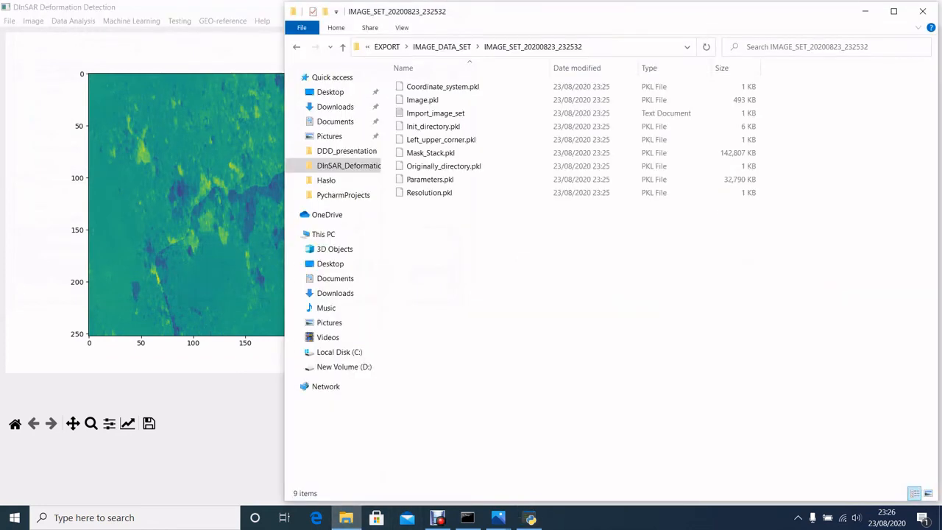
{"action": "left_click", "coordinate": [346, 151]}
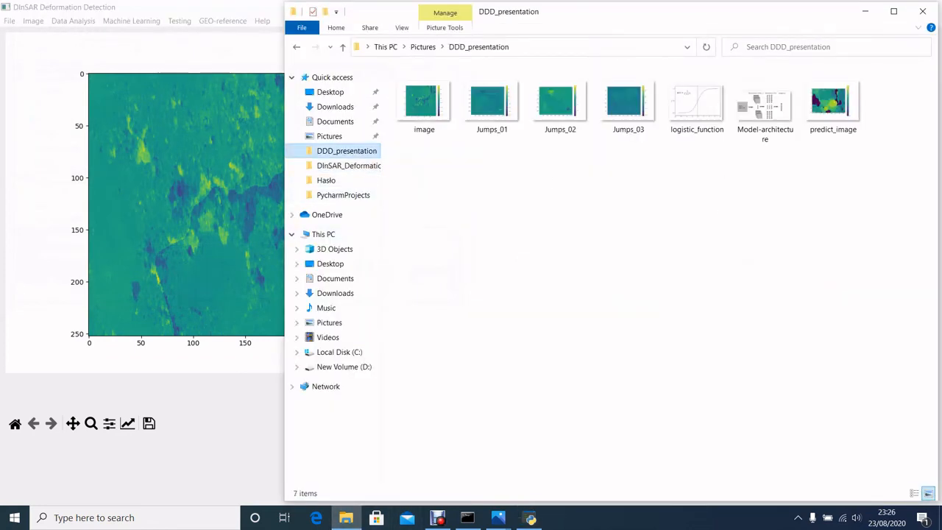
{"action": "right_click", "coordinate": [429, 105]}
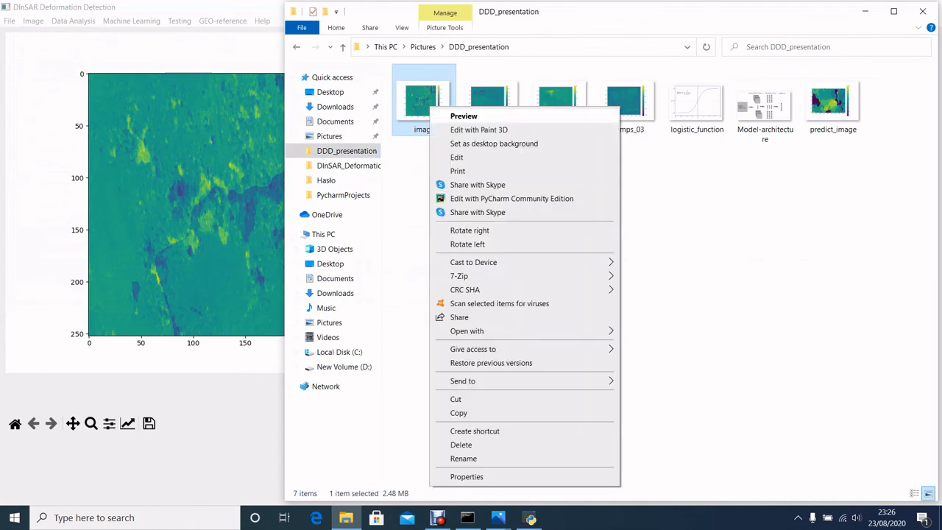
{"action": "key", "text": "Escape"}
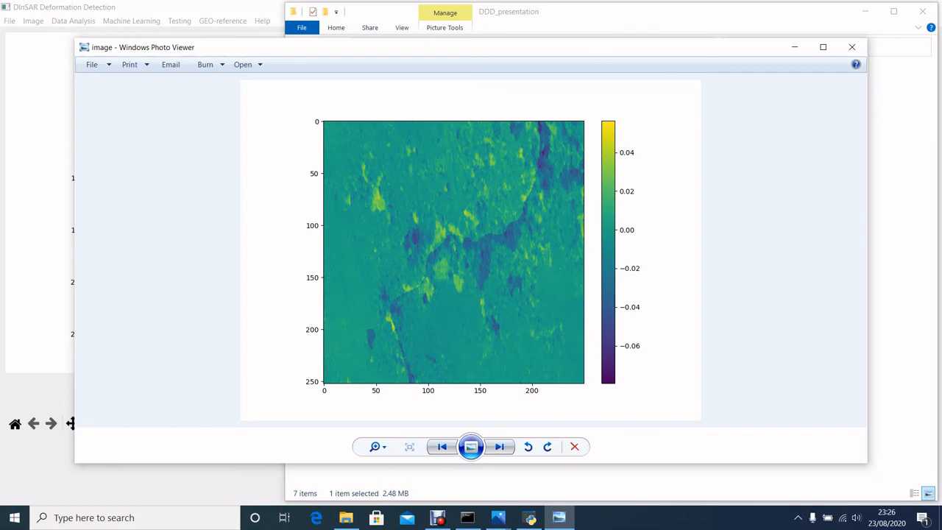
- Return to DInSAR Deformation Detection, show the training data set table and export model 1
{"action": "left_click", "coordinate": [530, 518]}
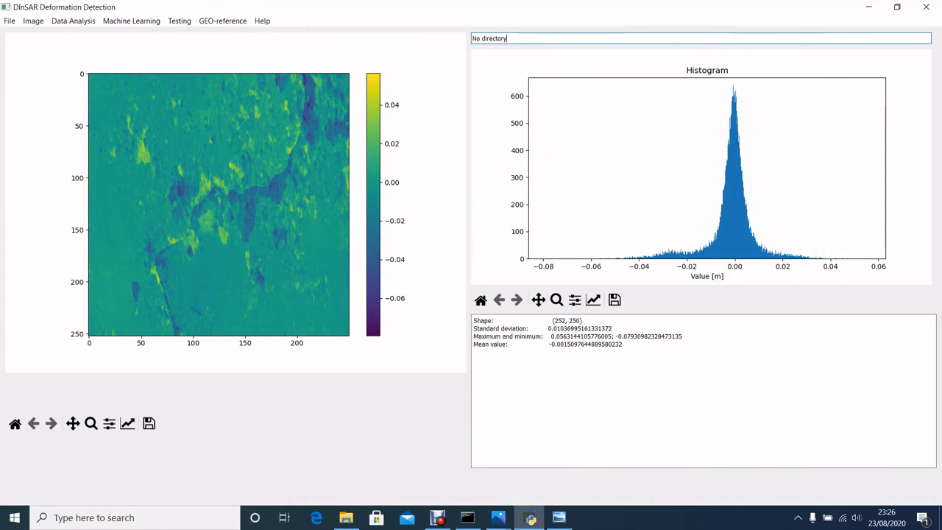
{"action": "left_click", "coordinate": [10, 21]}
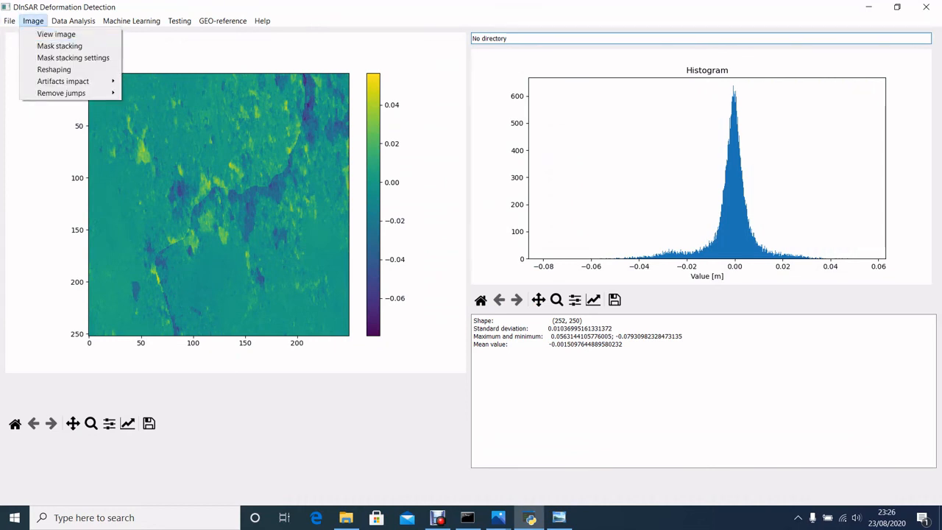
{"action": "left_click", "coordinate": [79, 34]}
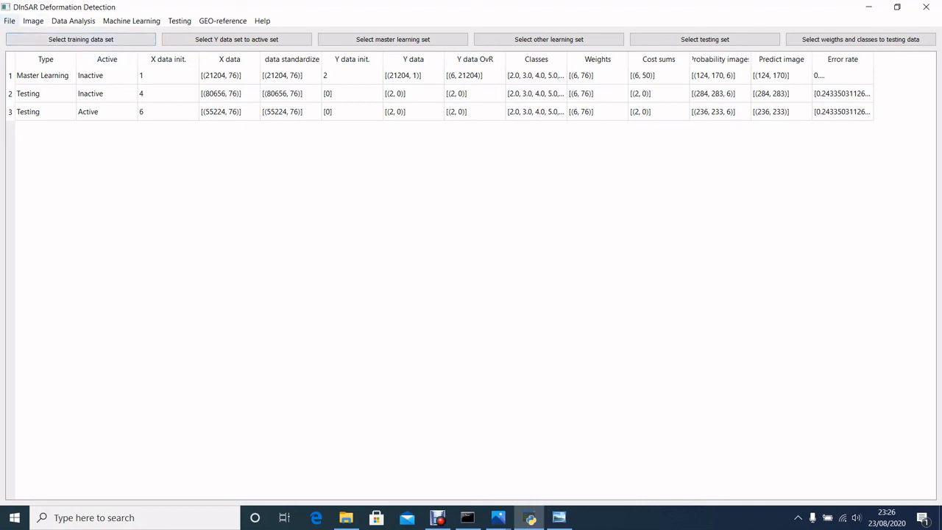
{"action": "left_click", "coordinate": [9, 20]}
{"action": "mouse_move", "coordinate": [29, 58]}
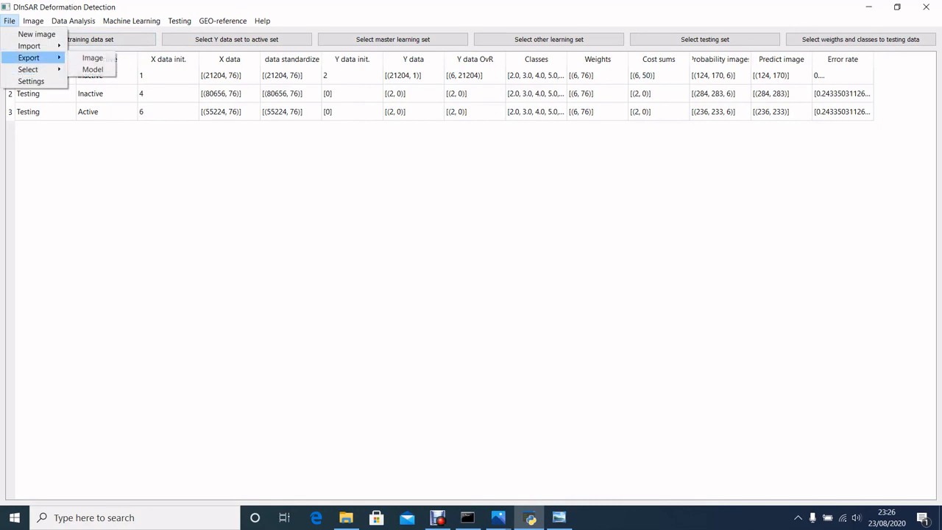
{"action": "left_click", "coordinate": [93, 69]}
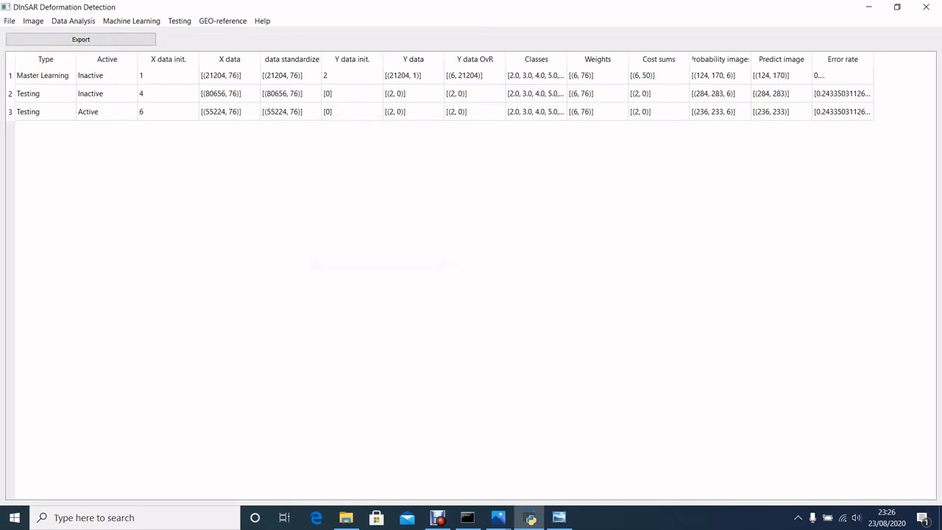
{"action": "left_click", "coordinate": [81, 40]}
{"action": "left_click", "coordinate": [471, 257]}
{"action": "left_click", "coordinate": [471, 257]}
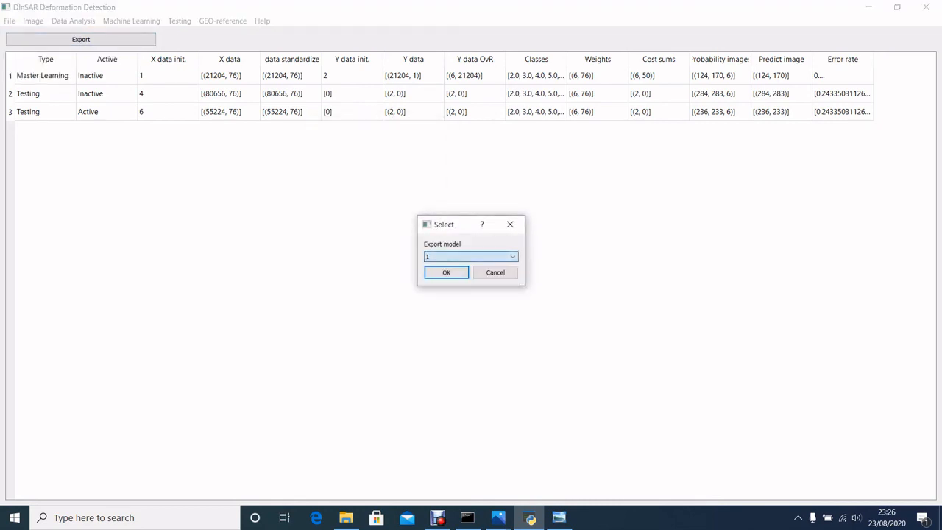
{"action": "key", "text": "Return"}
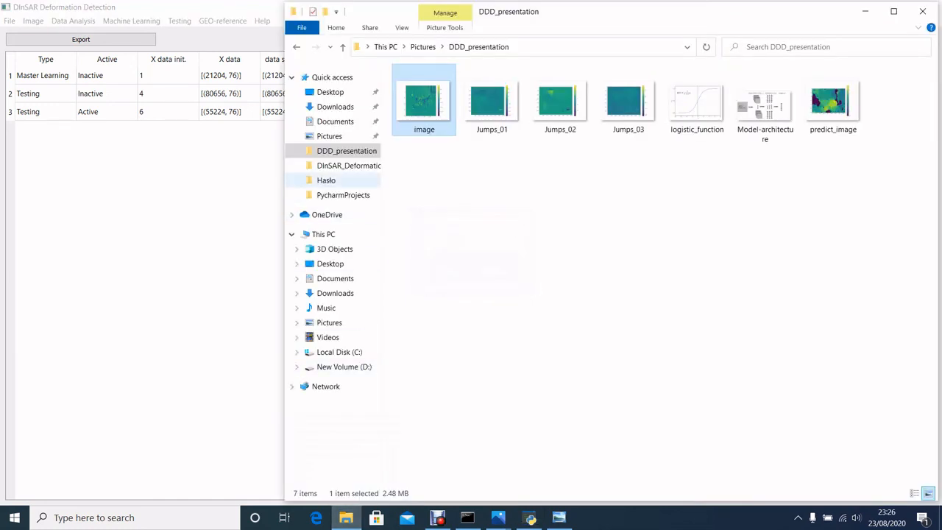
- In File Explorer, open the EXPORT > MODEL_DATA_SET folder inside DInSAR_Deformation_Detection to examine the exported model sets
{"action": "left_click", "coordinate": [349, 165]}
{"action": "double_click", "coordinate": [423, 152]}
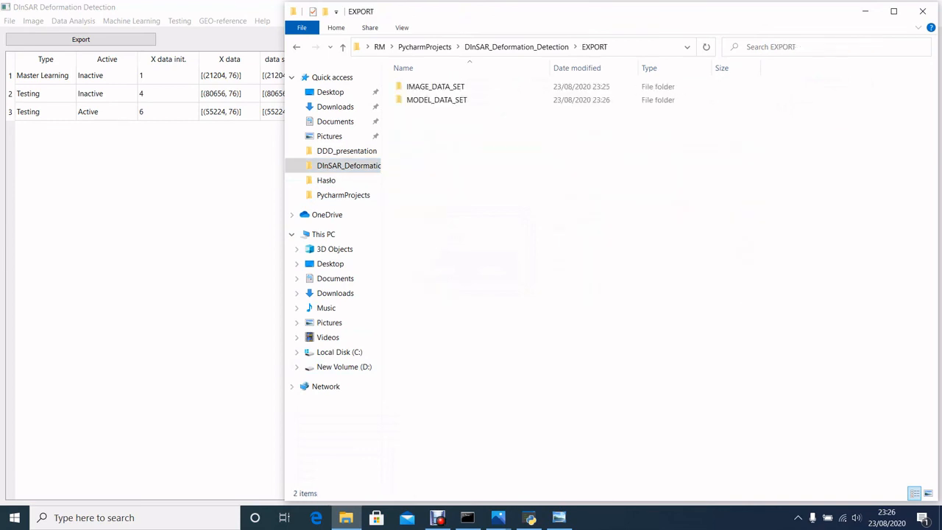
{"action": "double_click", "coordinate": [434, 100]}
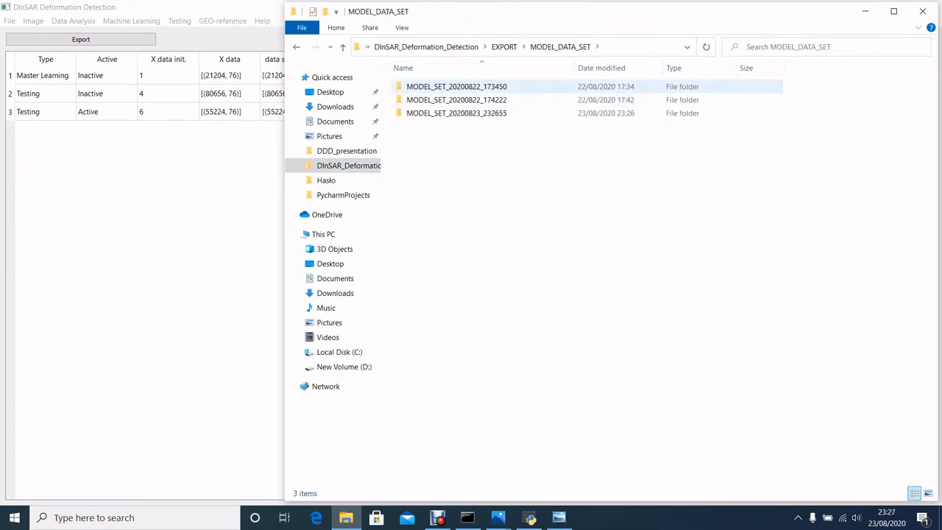
- Open the MODEL_SET_20200823_232655 folder to examine its exported files, and return to DInSAR Deformation Detection
{"action": "double_click", "coordinate": [456, 113]}
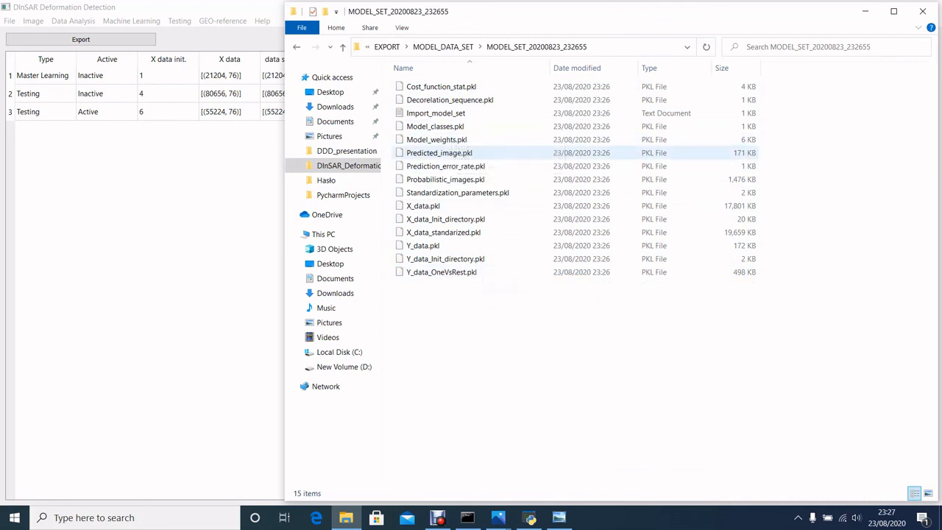
{"action": "left_click", "coordinate": [184, 177]}
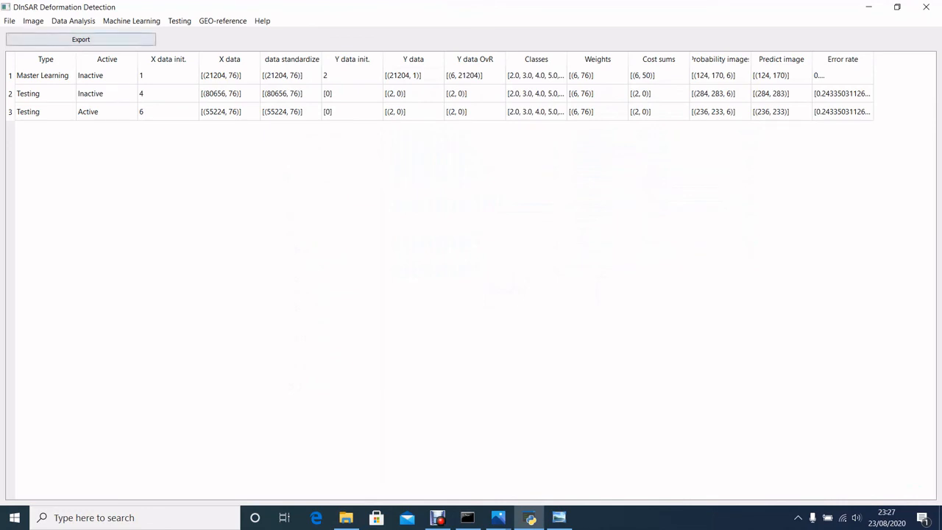
- Close DInSAR Deformation Detection and restart it from Command Prompt with python GUI.py
{"action": "left_click", "coordinate": [9, 21]}
{"action": "left_click", "coordinate": [38, 34]}
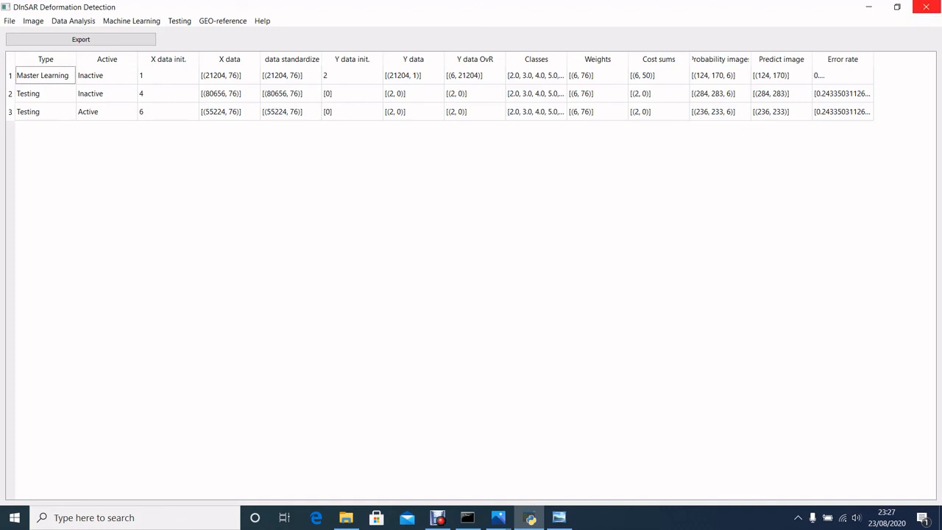
{"action": "left_click", "coordinate": [926, 9]}
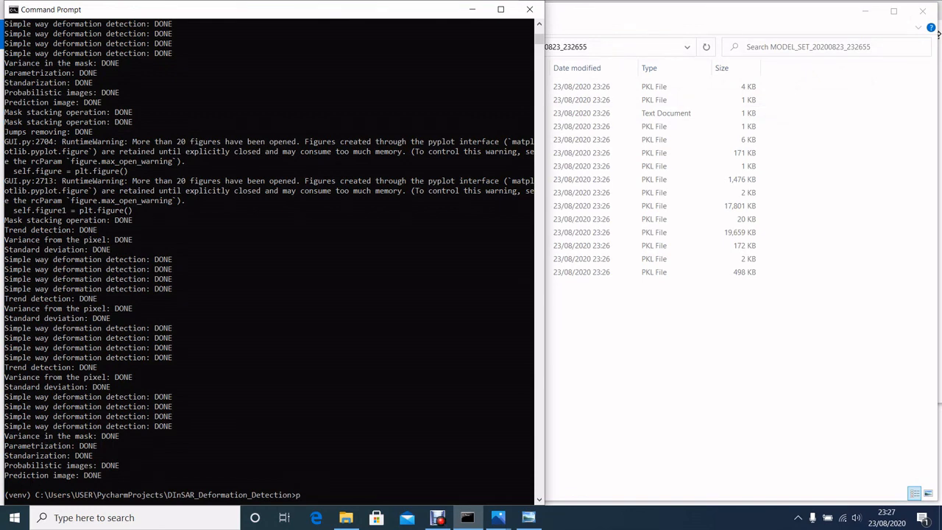
{"action": "type", "text": "thon GUI.py"}
{"action": "key", "text": "Return"}
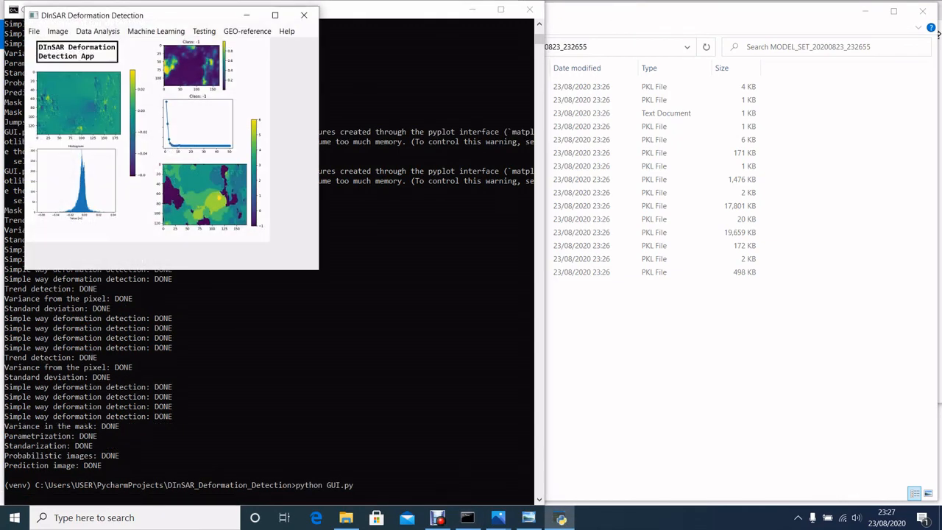
- Initialize a new image and import the model data set from Import_model_set.txt in EXPORT > MODEL_DATA_SET > MODEL_SET_20200823_232655
{"action": "left_click", "coordinate": [34, 30]}
{"action": "left_click", "coordinate": [61, 44]}
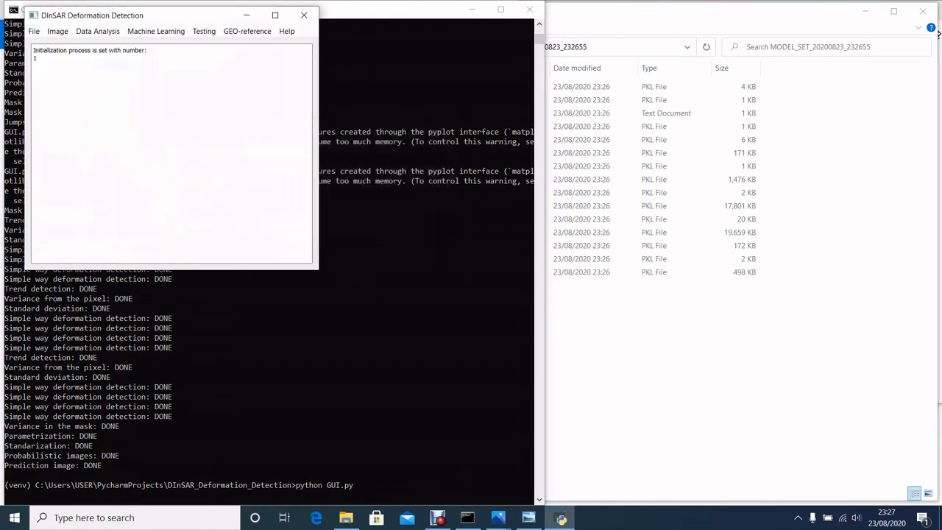
{"action": "left_click", "coordinate": [34, 31]}
{"action": "mouse_move", "coordinate": [53, 56]}
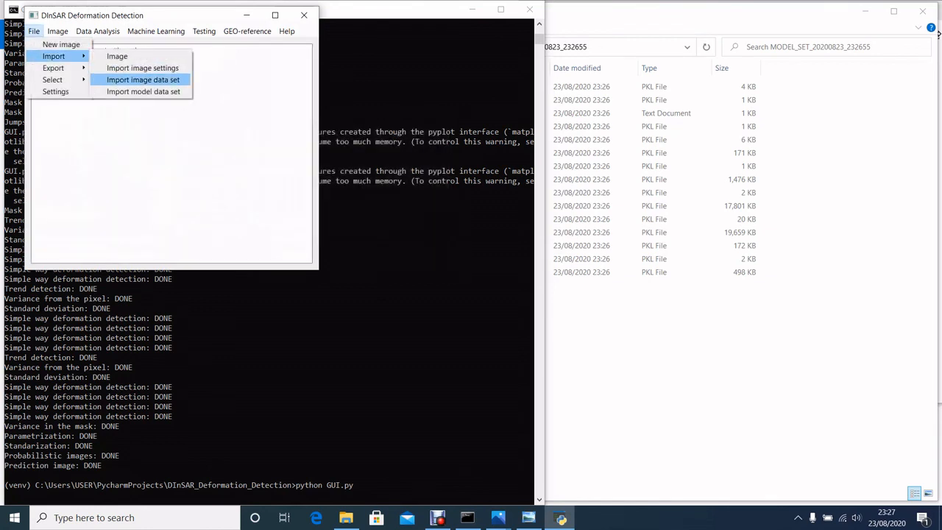
{"action": "left_click", "coordinate": [143, 92]}
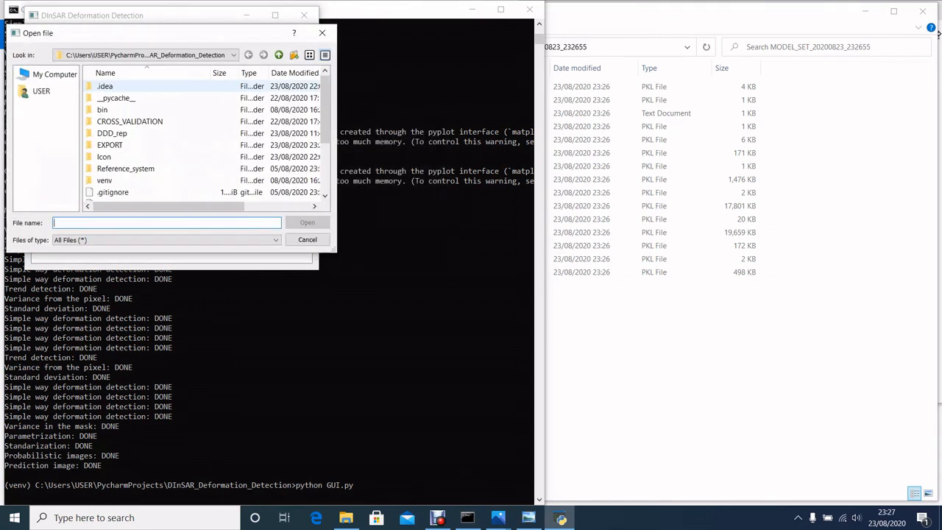
{"action": "double_click", "coordinate": [110, 145]}
{"action": "double_click", "coordinate": [117, 98]}
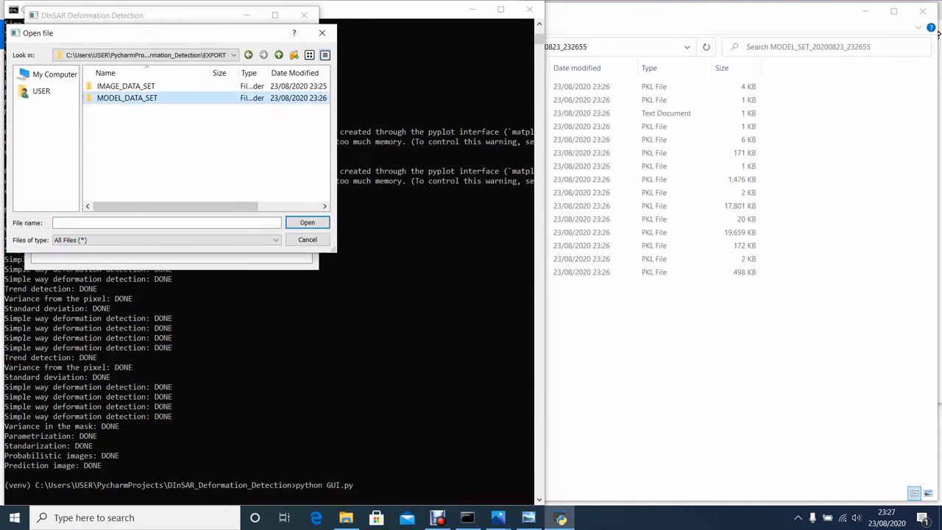
{"action": "double_click", "coordinate": [146, 110]}
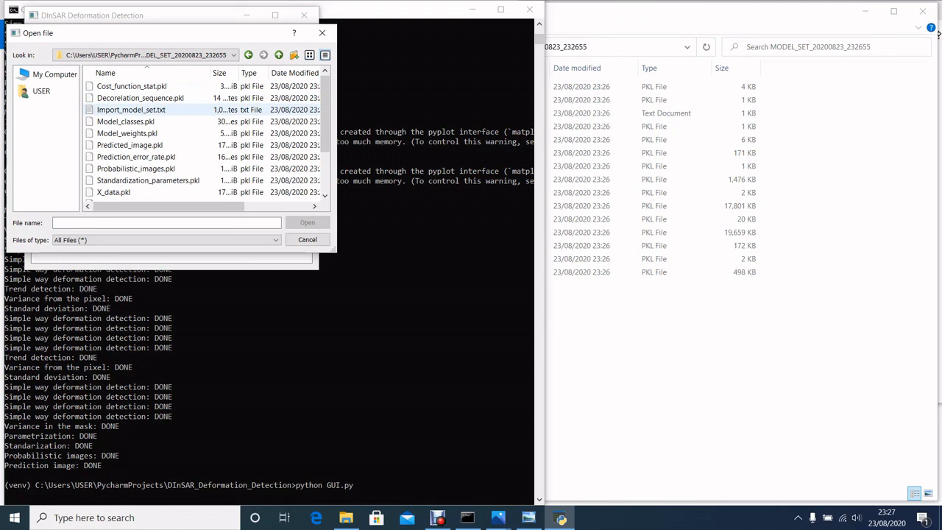
{"action": "left_click", "coordinate": [131, 110]}
{"action": "left_click", "coordinate": [307, 223]}
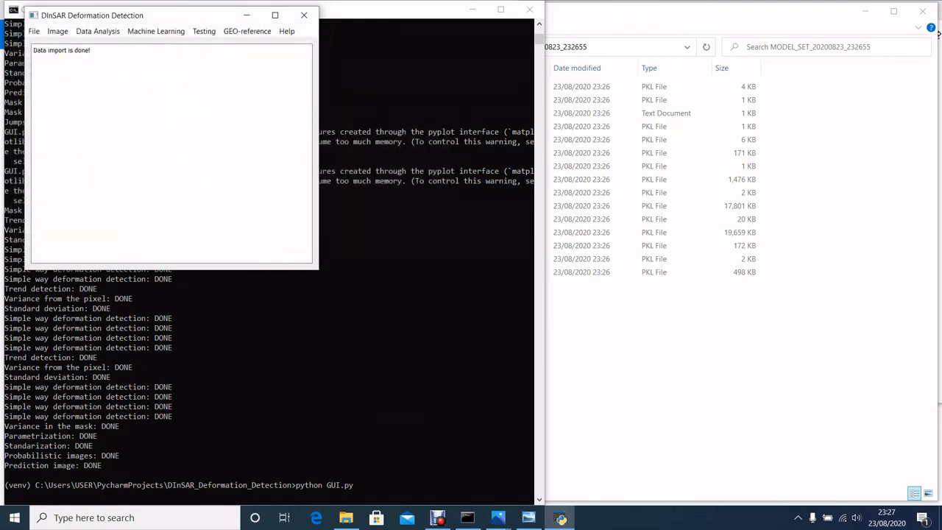
- Show the data set table and resize the window to examine all columns of the imported model
{"action": "left_click", "coordinate": [155, 31]}
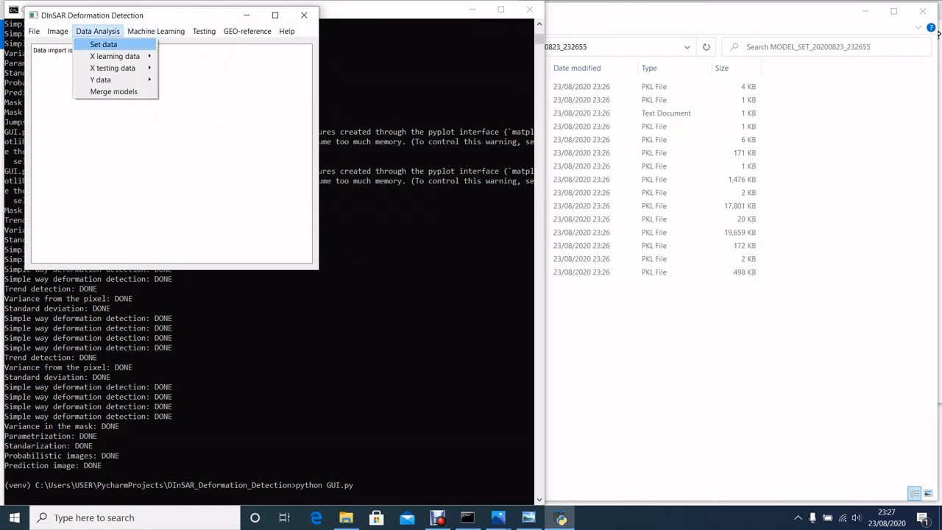
{"action": "left_click", "coordinate": [111, 46]}
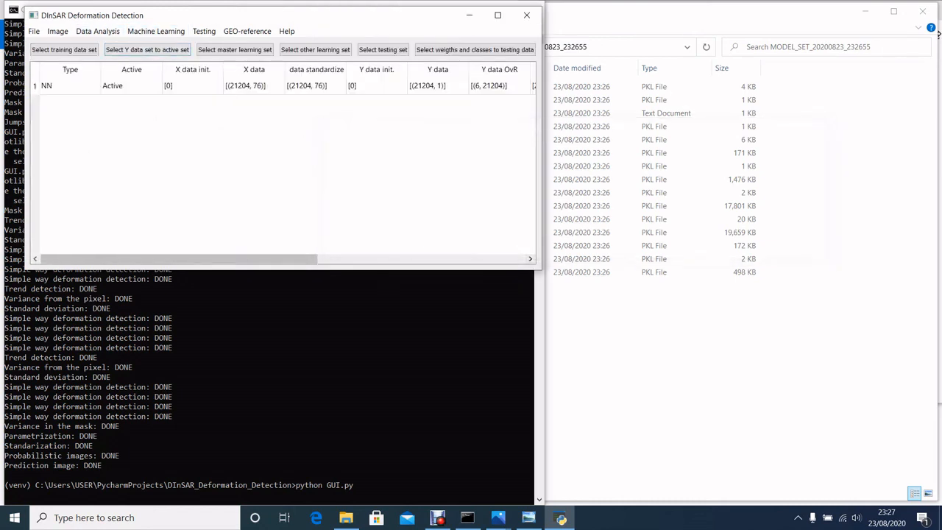
{"action": "left_click_drag", "start_coordinate": [542, 270], "coordinate": [926, 424]}
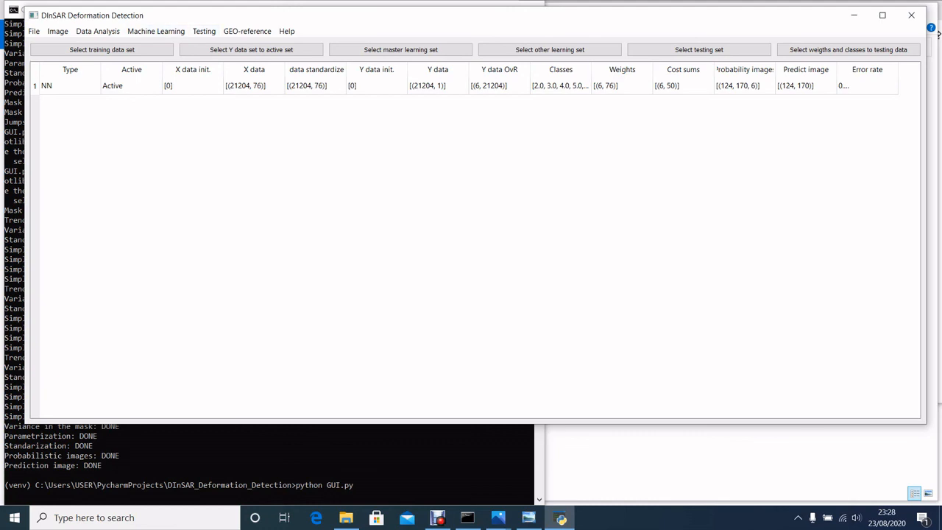
{"action": "left_click_drag", "start_coordinate": [385, 419], "coordinate": [385, 298]}
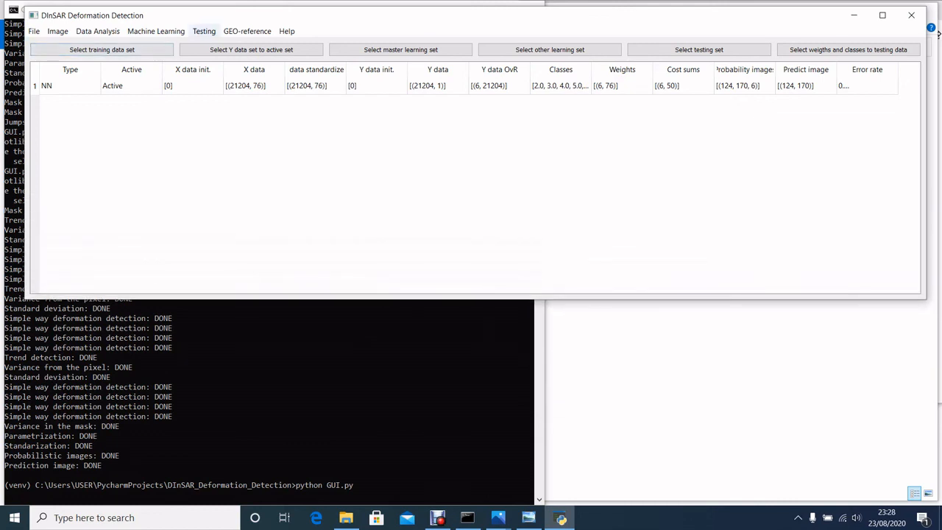
- Open the application's settings page
{"action": "left_click", "coordinate": [33, 31]}
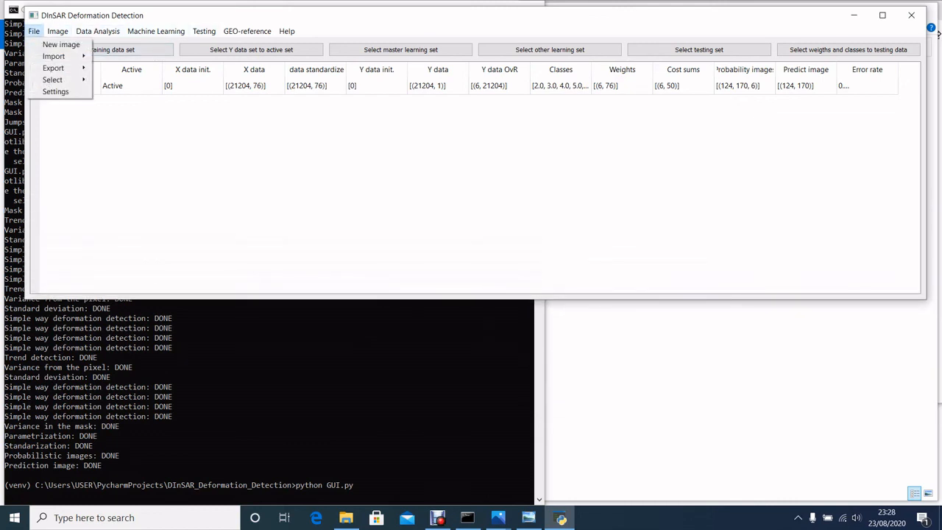
{"action": "left_click", "coordinate": [56, 92]}
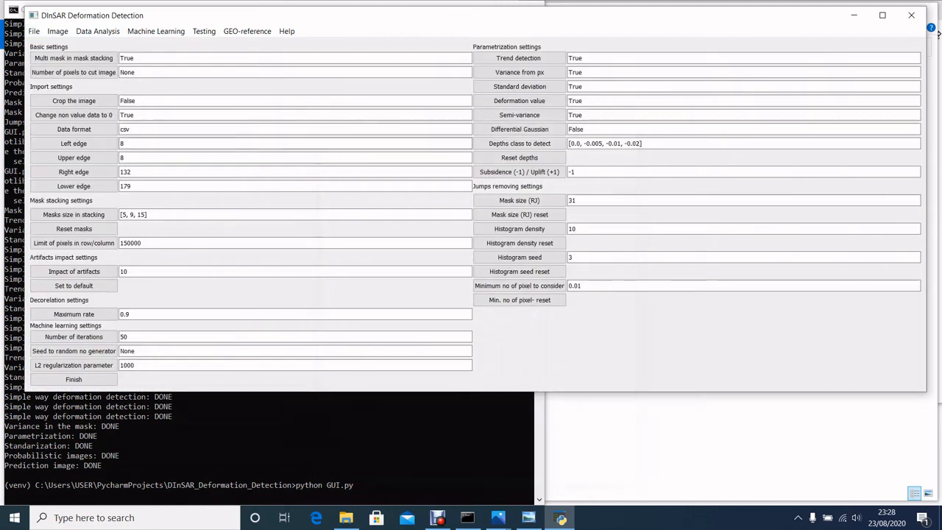